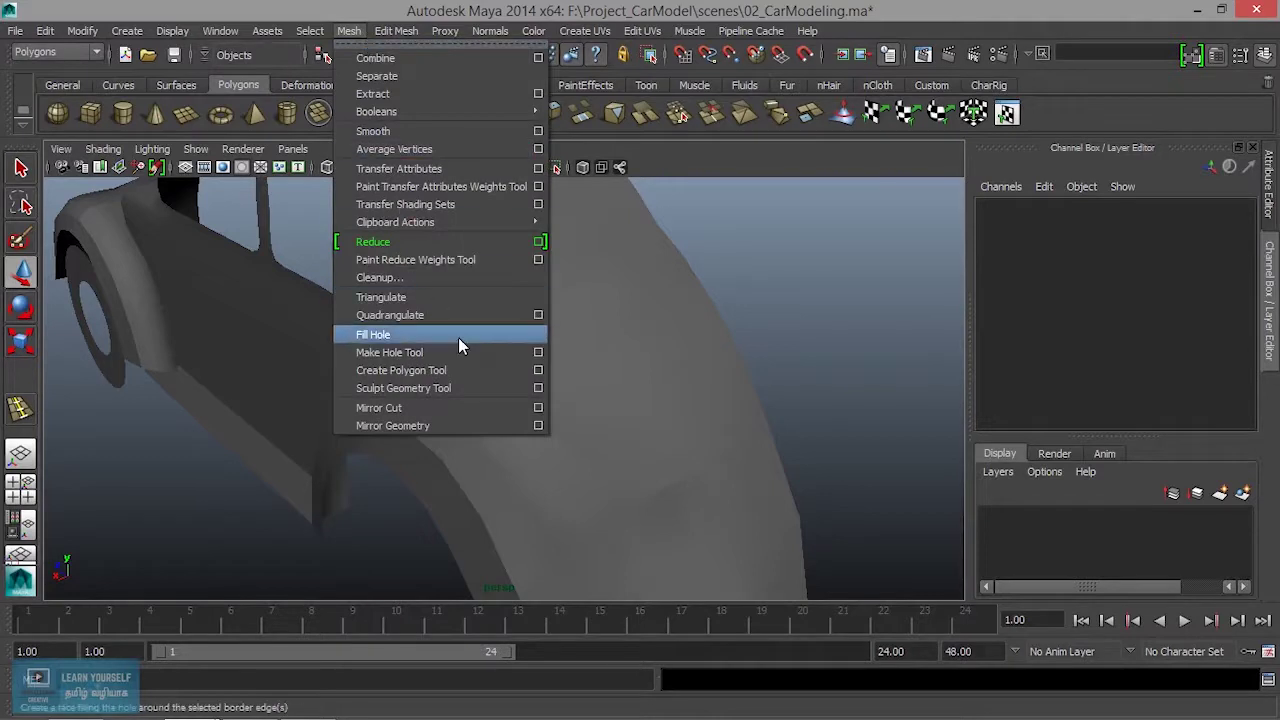
Switch the perspective viewport to full-screen view and open the Sculpt Geometry Tool settings.
{"action": "left_click", "coordinate": [539, 388]}
{"action": "key", "text": "ctrl+space"}
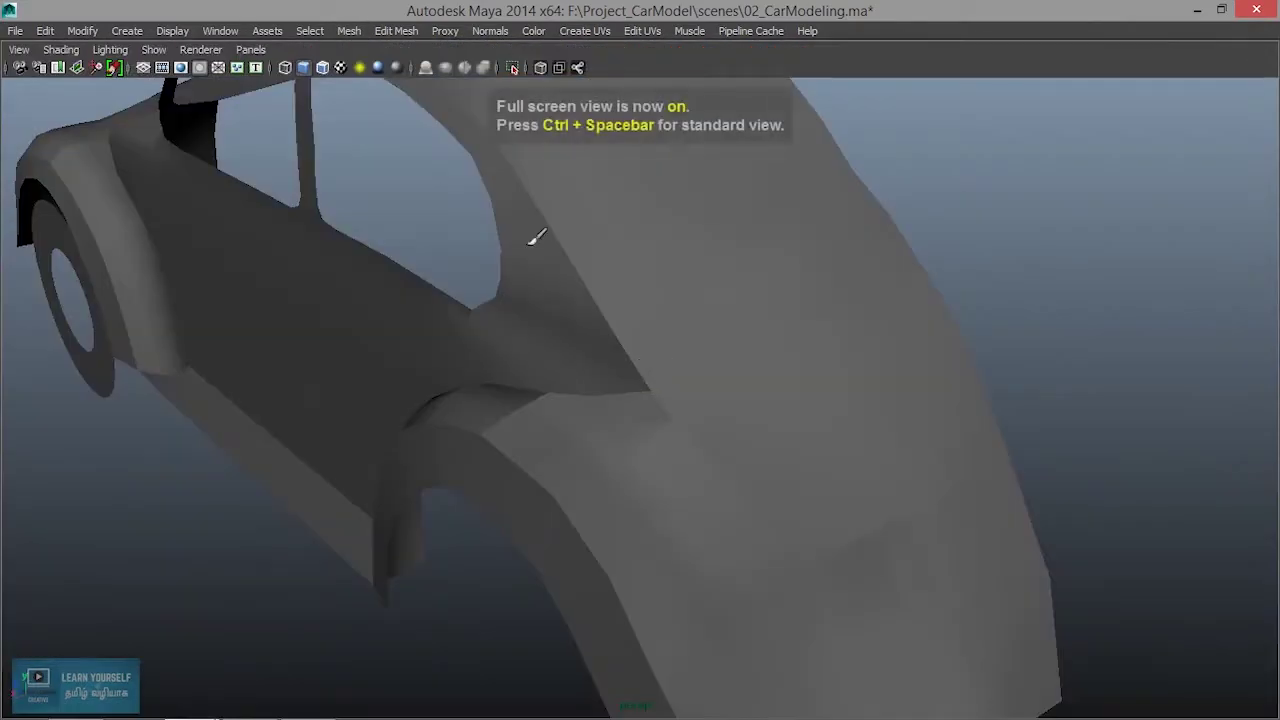
{"action": "left_click", "coordinate": [352, 31]}
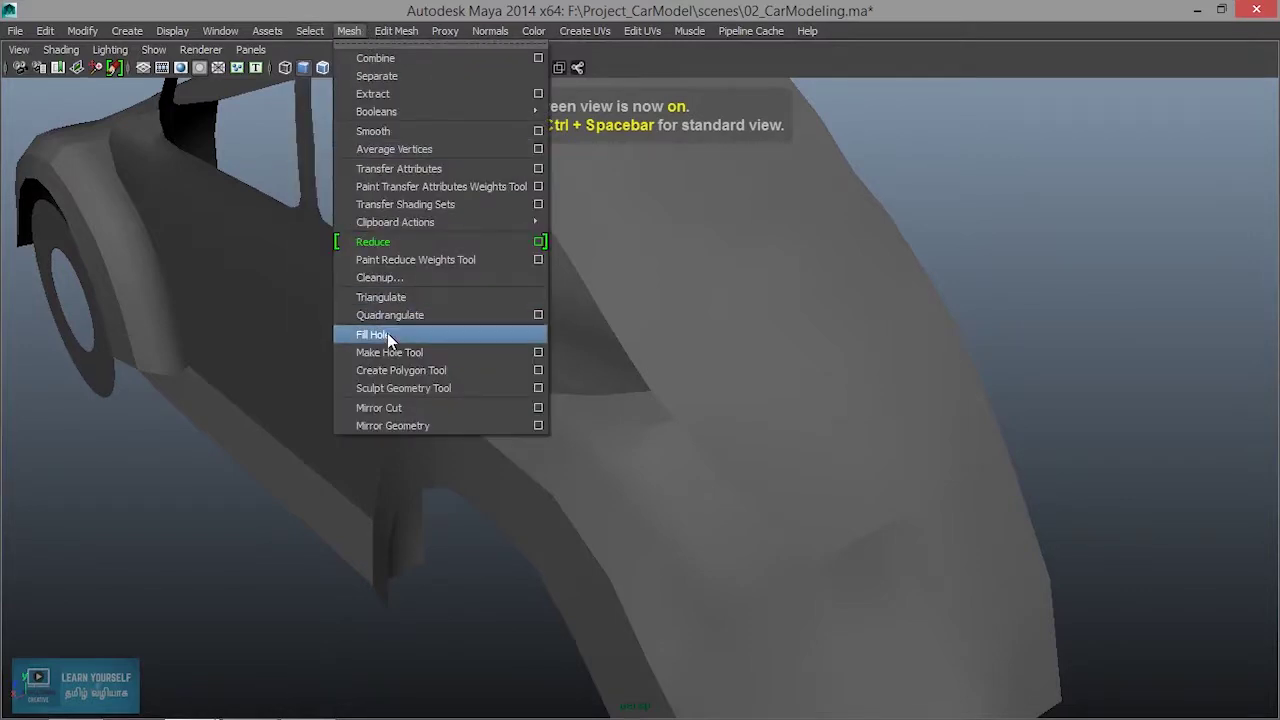
{"action": "left_click", "coordinate": [539, 388]}
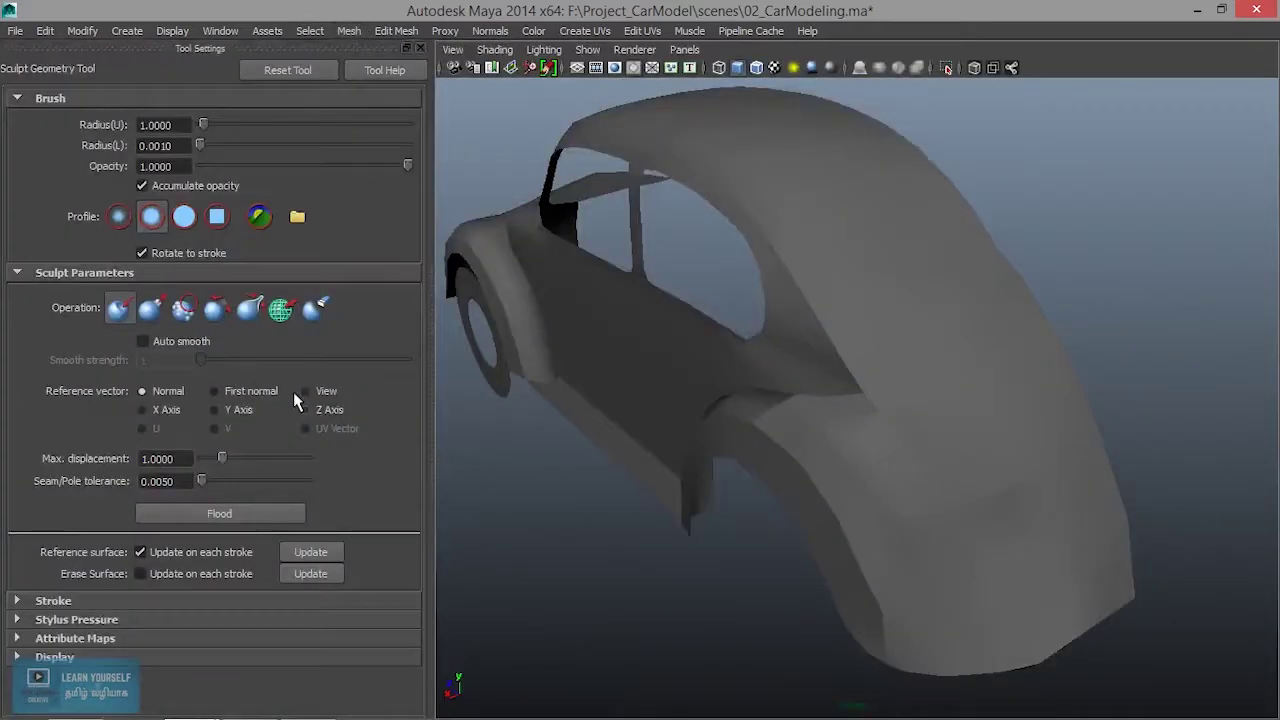
Select the car body mesh and open the Sculpt Geometry Tool settings for it.
{"action": "right_click_drag", "start_coordinate": [772, 424], "coordinate": [849, 531], "text": "alt"}
{"action": "middle_click_drag", "start_coordinate": [849, 531], "coordinate": [872, 496], "text": "alt"}
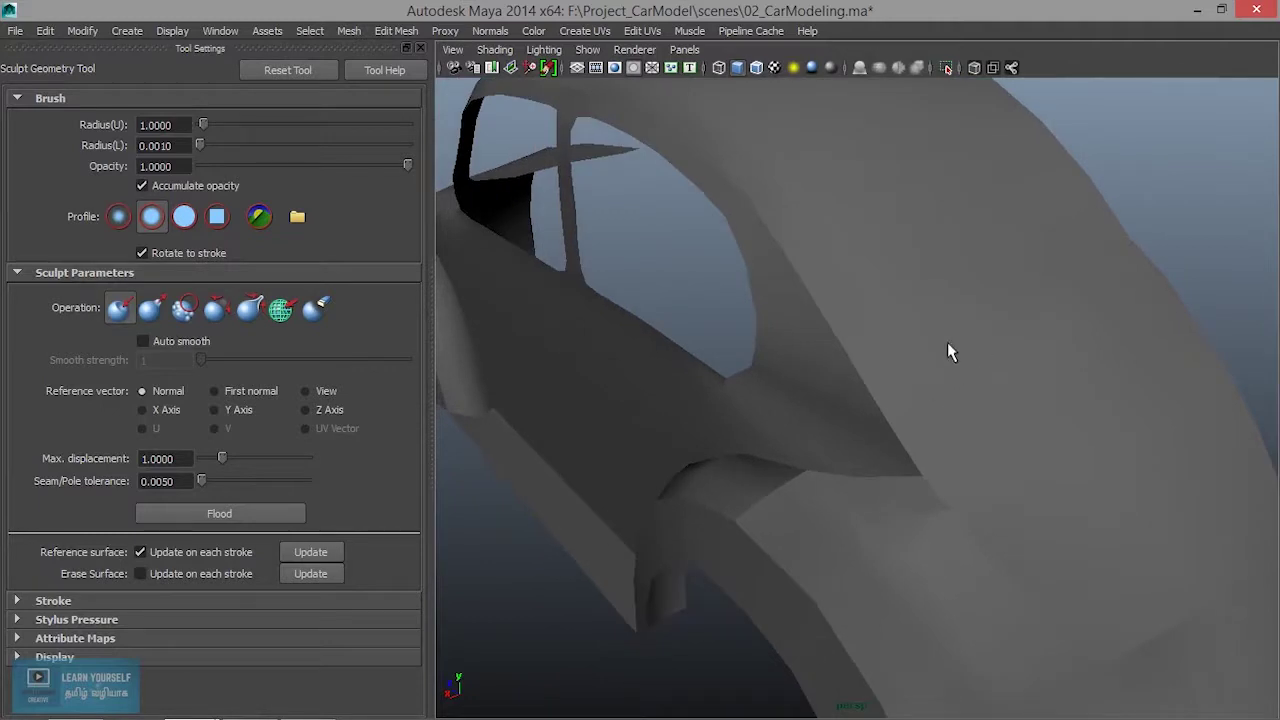
{"action": "key", "text": "q"}
{"action": "mouse_move", "coordinate": [964, 330]}
{"action": "left_mouse_down", "text": "alt"}
{"action": "mouse_move", "coordinate": [860, 394]}
{"action": "mouse_move", "coordinate": [466, 338]}
{"action": "left_mouse_up", "text": "alt"}
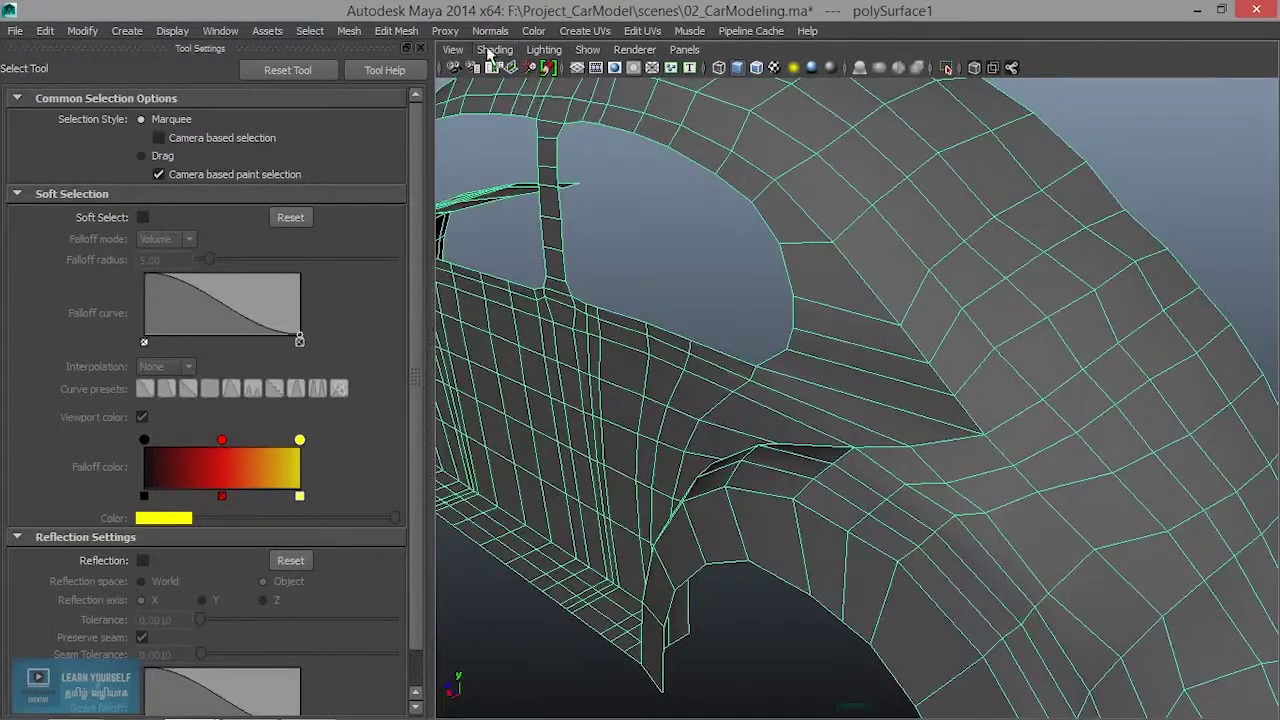
{"action": "left_click", "coordinate": [349, 30]}
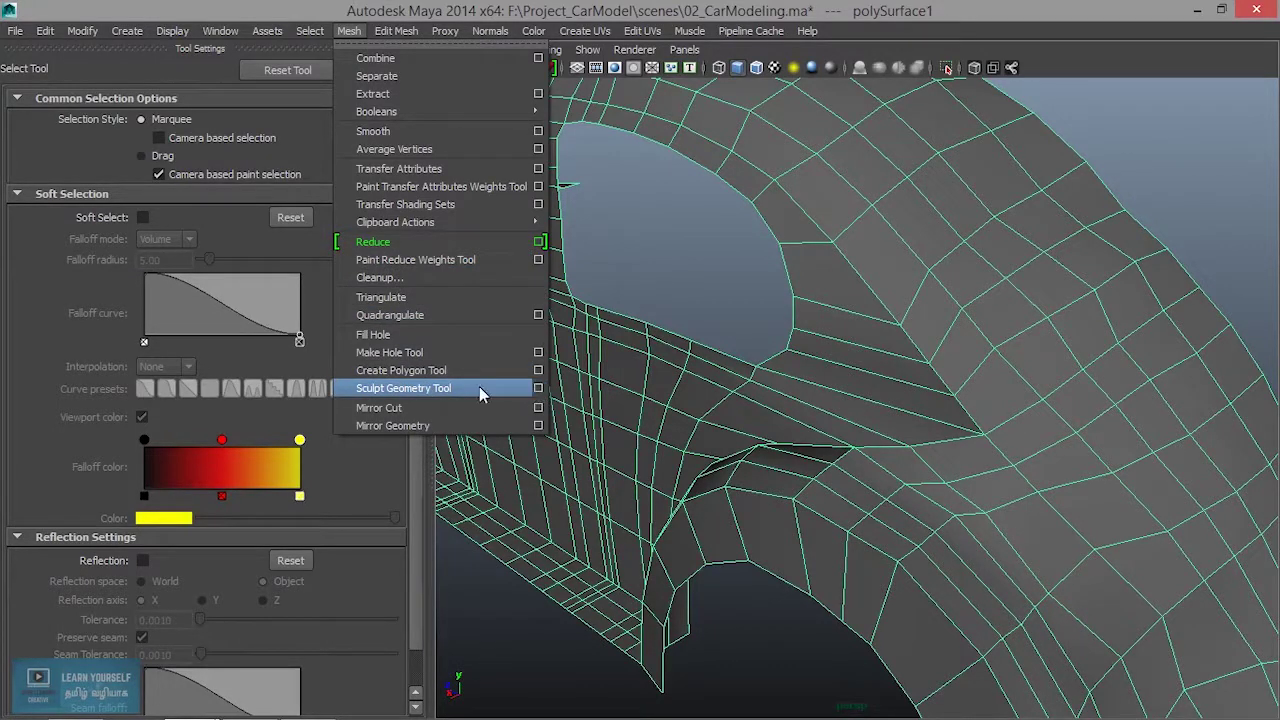
{"action": "left_click", "coordinate": [537, 389]}
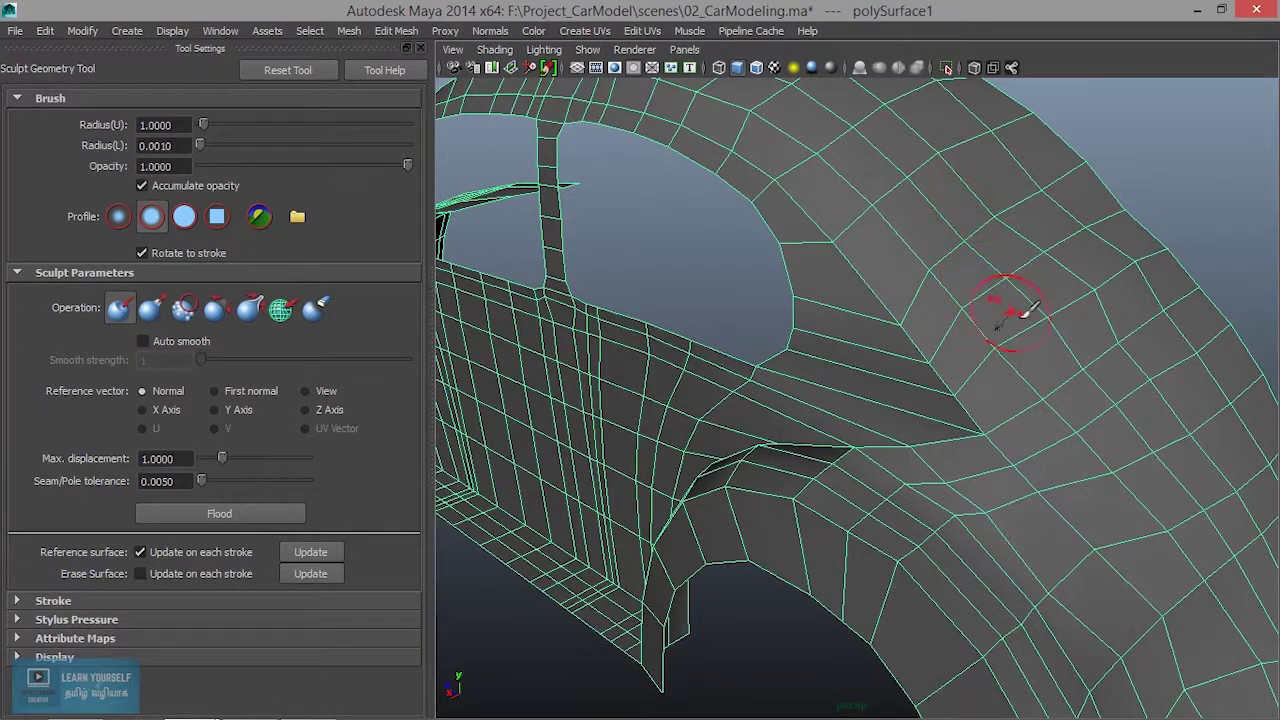
Try the Pull, Smooth and Relax sculpt operations over the body behind the rear side window.
{"action": "left_click", "coordinate": [153, 310]}
{"action": "left_click", "coordinate": [153, 310]}
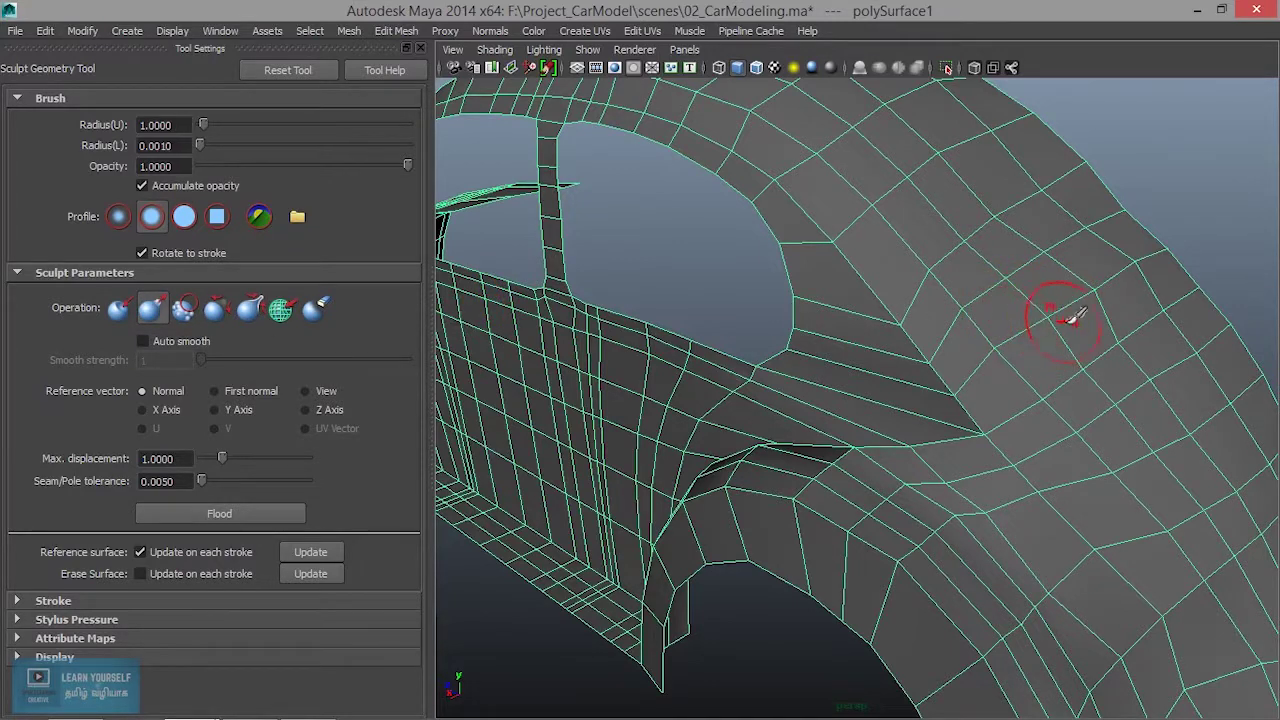
{"action": "left_click", "coordinate": [186, 310]}
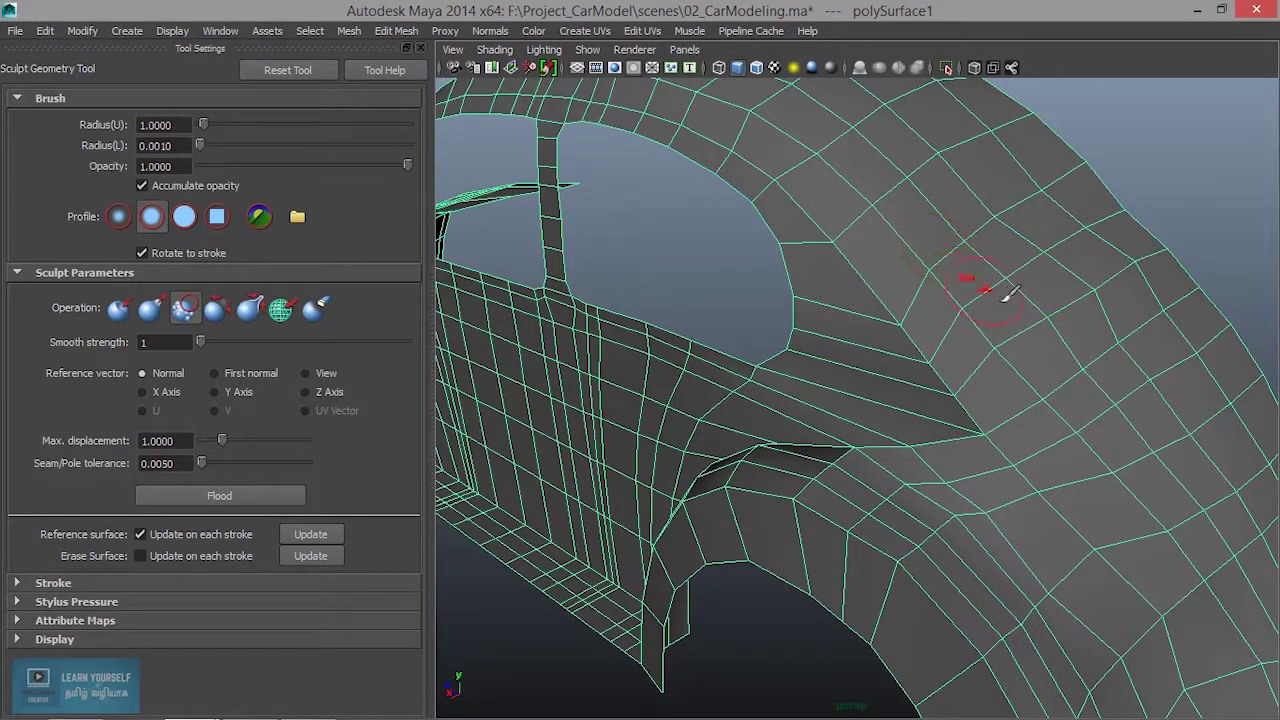
{"action": "left_click", "coordinate": [228, 311]}
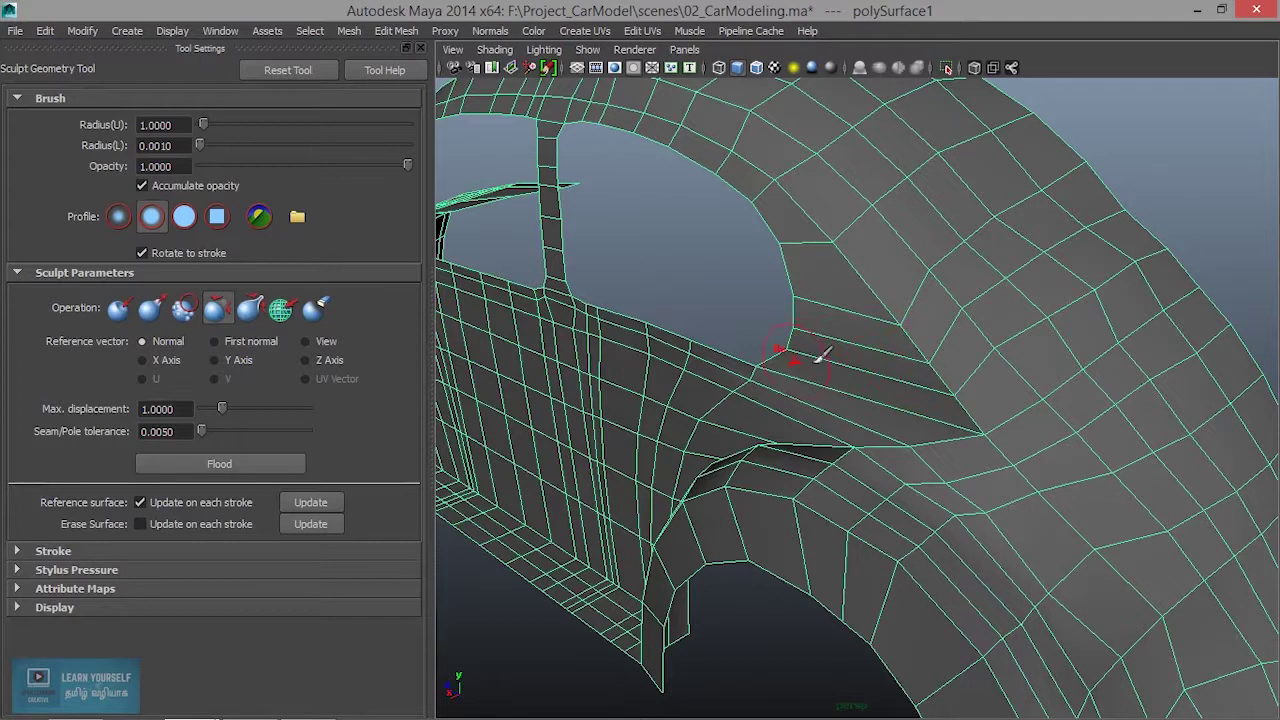
{"action": "left_click_drag", "start_coordinate": [801, 362], "coordinate": [778, 366], "text": "alt"}
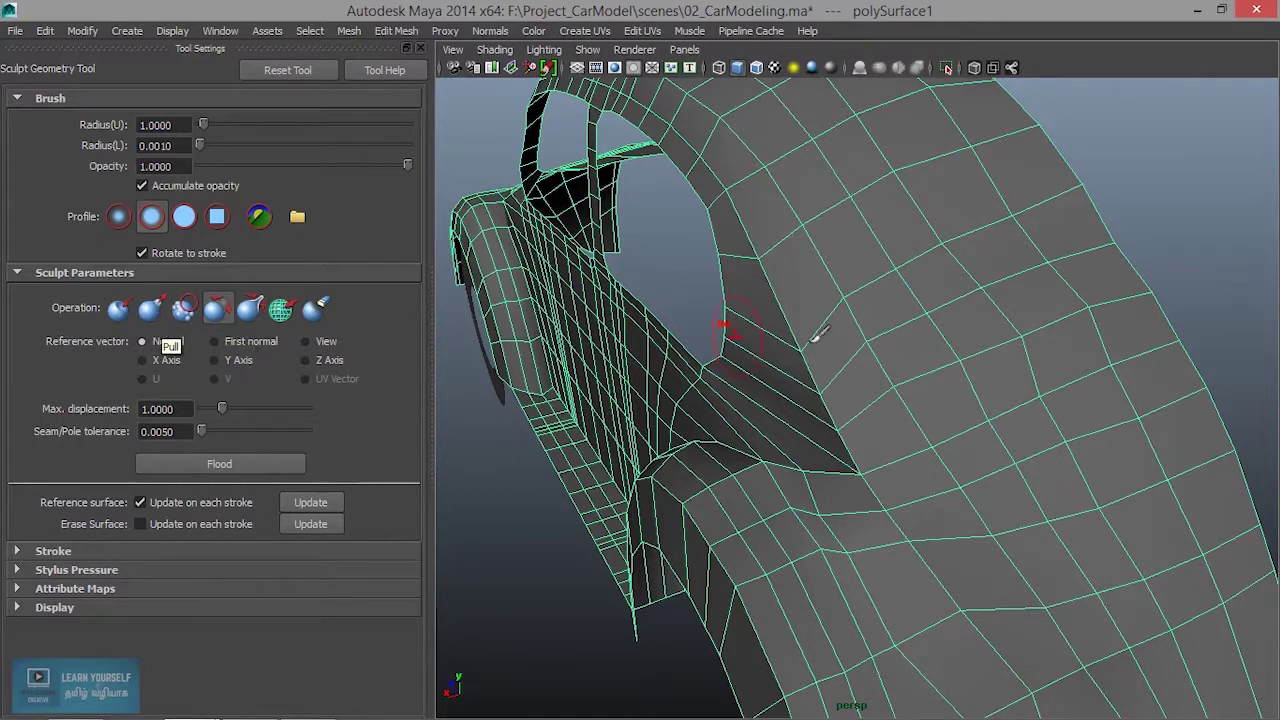
{"action": "left_click_drag", "start_coordinate": [929, 374], "coordinate": [825, 372], "text": "alt"}
{"action": "right_click_drag", "start_coordinate": [830, 370], "coordinate": [980, 415], "text": "alt"}
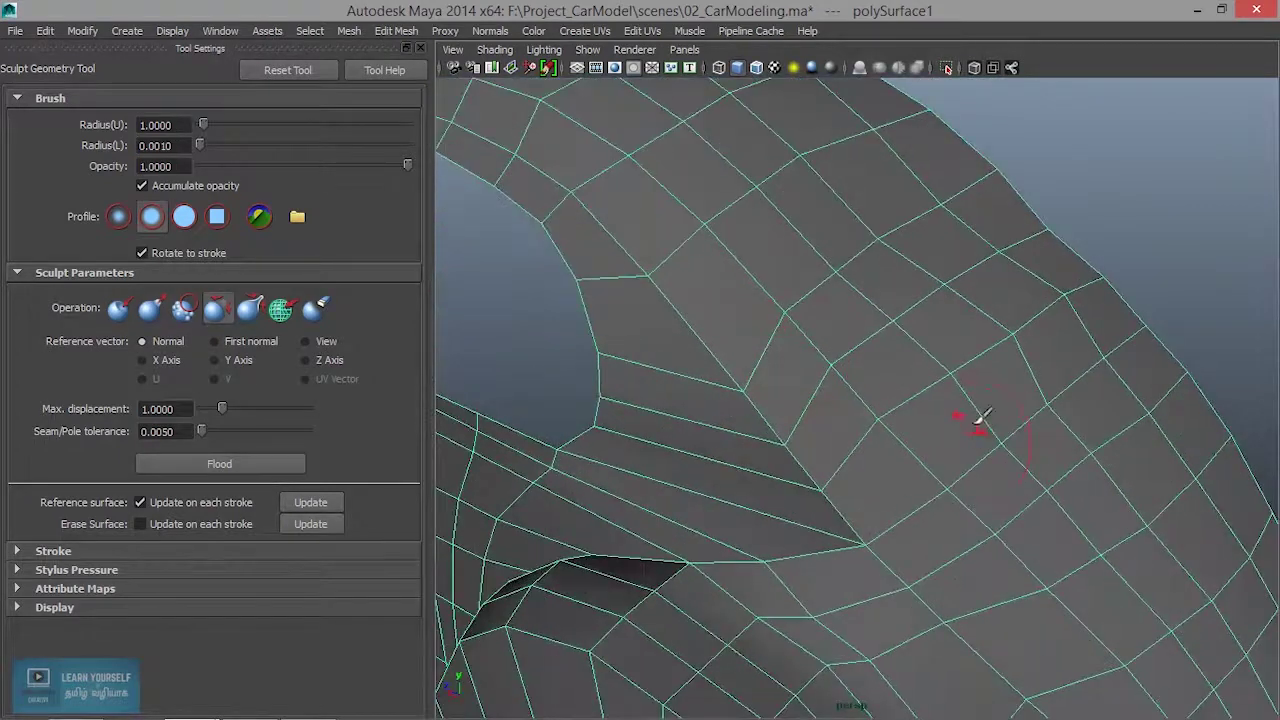
Set the sculpt operation to Smooth with opacity 0.6036 and brush the body panel behind the rear side window.
{"action": "left_click", "coordinate": [187, 310]}
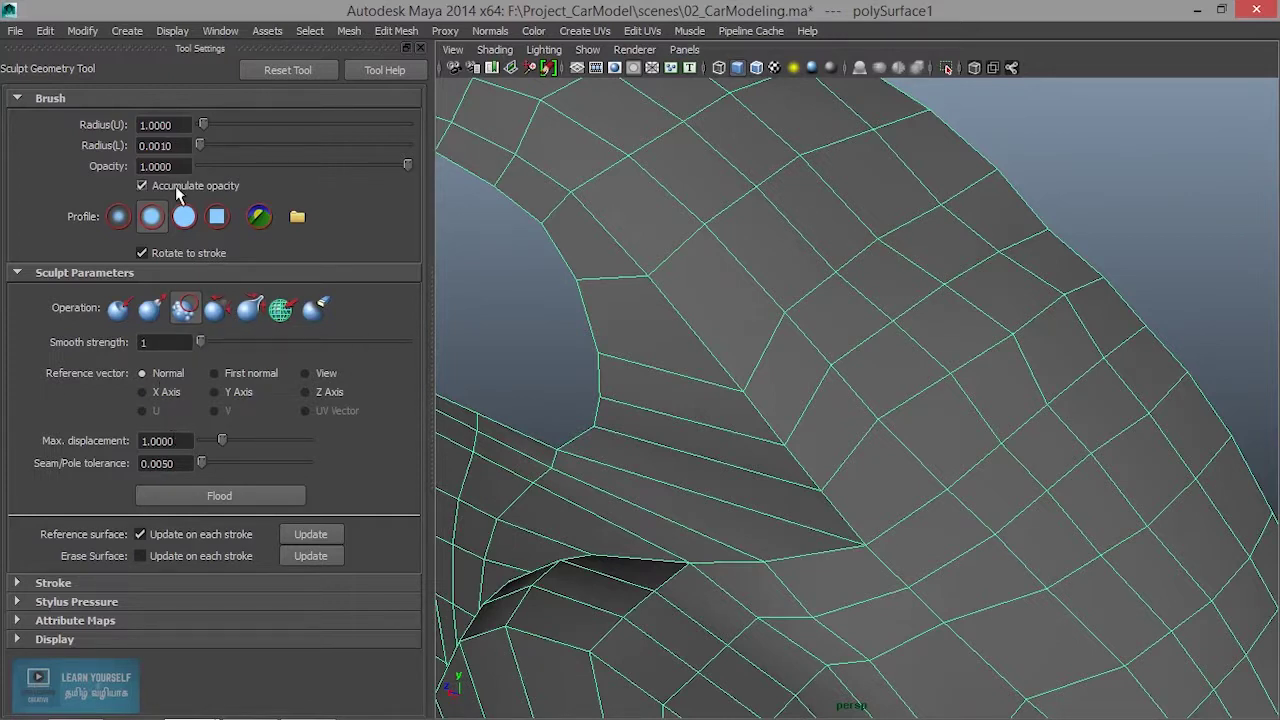
{"action": "left_click", "coordinate": [141, 166]}
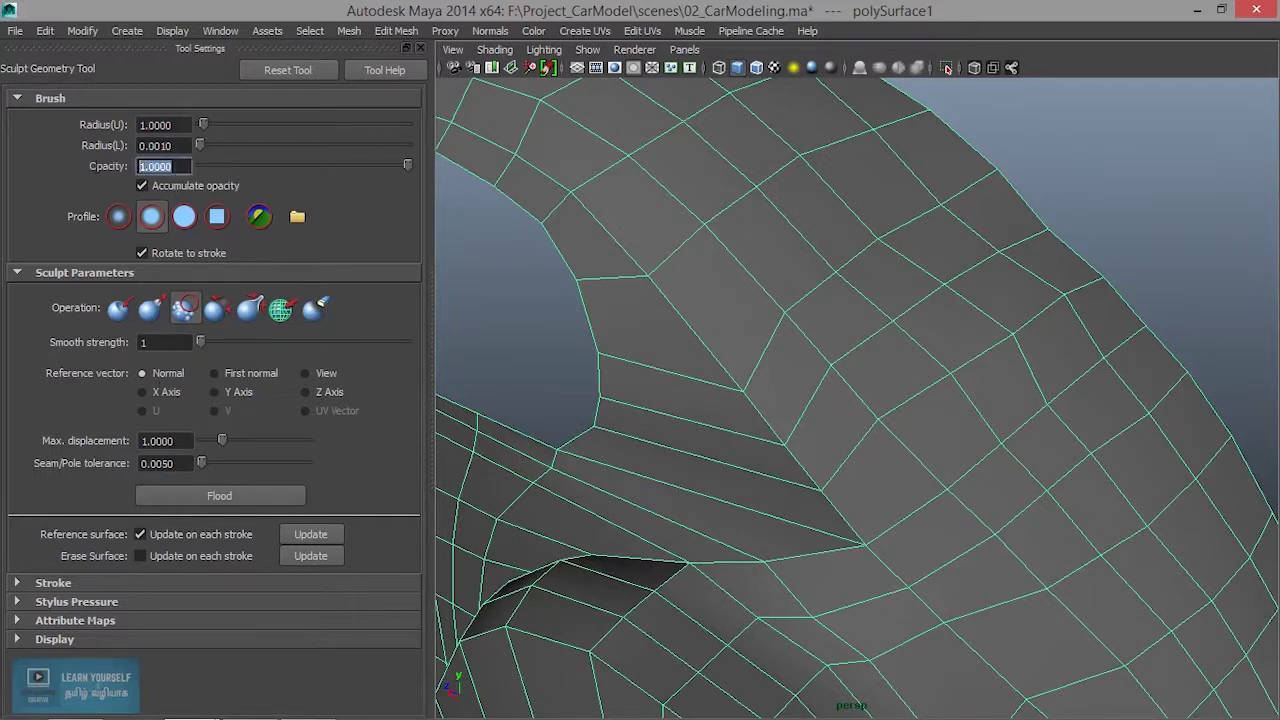
{"action": "left_click_drag", "start_coordinate": [407, 167], "coordinate": [325, 165]}
{"action": "left_click_drag", "start_coordinate": [1005, 292], "coordinate": [980, 286], "text": "alt"}
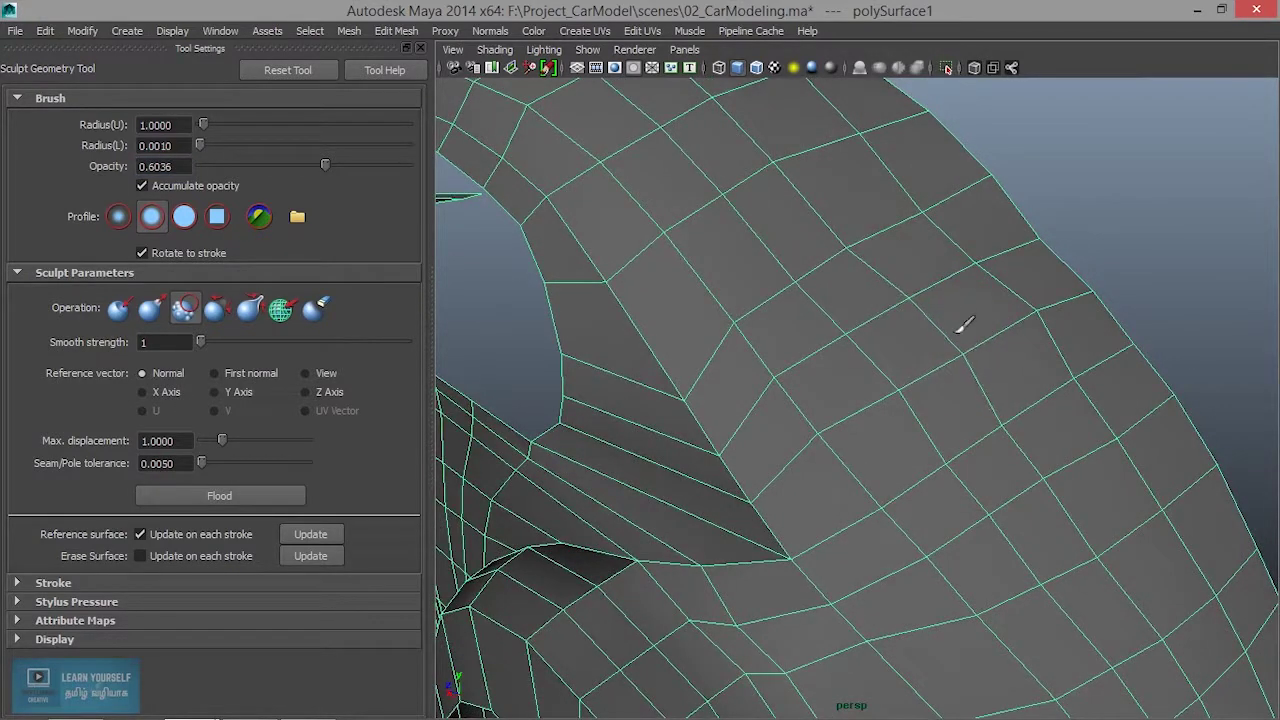
{"action": "mouse_move", "coordinate": [940, 332]}
{"action": "left_mouse_down"}
{"action": "mouse_move", "coordinate": [926, 373]}
{"action": "mouse_move", "coordinate": [836, 281]}
{"action": "mouse_move", "coordinate": [937, 371]}
{"action": "left_mouse_up"}
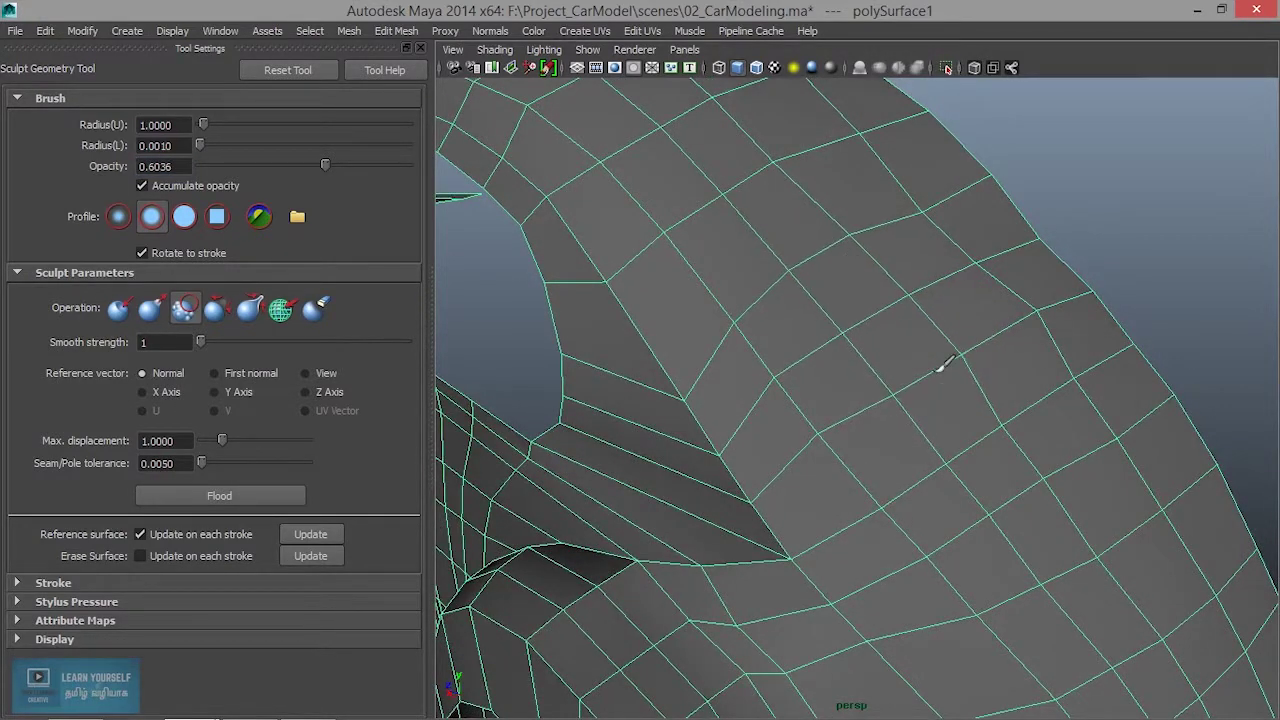
Smooth the uneven mesh edges across the car roof above the side windows.
{"action": "mouse_move", "coordinate": [990, 336]}
{"action": "left_mouse_down", "text": "alt"}
{"action": "mouse_move", "coordinate": [903, 297]}
{"action": "mouse_move", "coordinate": [874, 306]}
{"action": "mouse_move", "coordinate": [742, 213]}
{"action": "mouse_move", "coordinate": [831, 429]}
{"action": "mouse_move", "coordinate": [765, 278]}
{"action": "left_mouse_up", "text": "alt"}
{"action": "left_click_drag", "start_coordinate": [777, 357], "coordinate": [893, 380], "text": "alt"}
{"action": "middle_click_drag", "start_coordinate": [893, 380], "coordinate": [1115, 320], "text": "alt"}
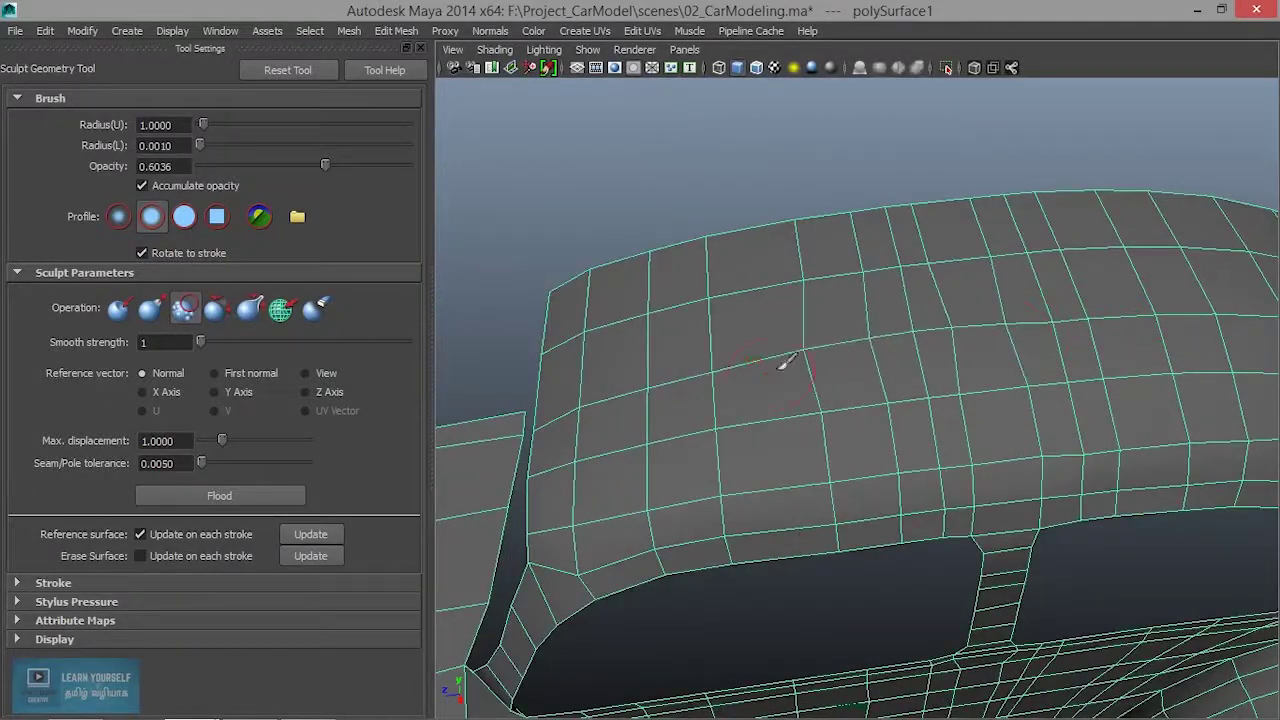
{"action": "left_click_drag", "start_coordinate": [775, 322], "coordinate": [946, 363], "text": "alt"}
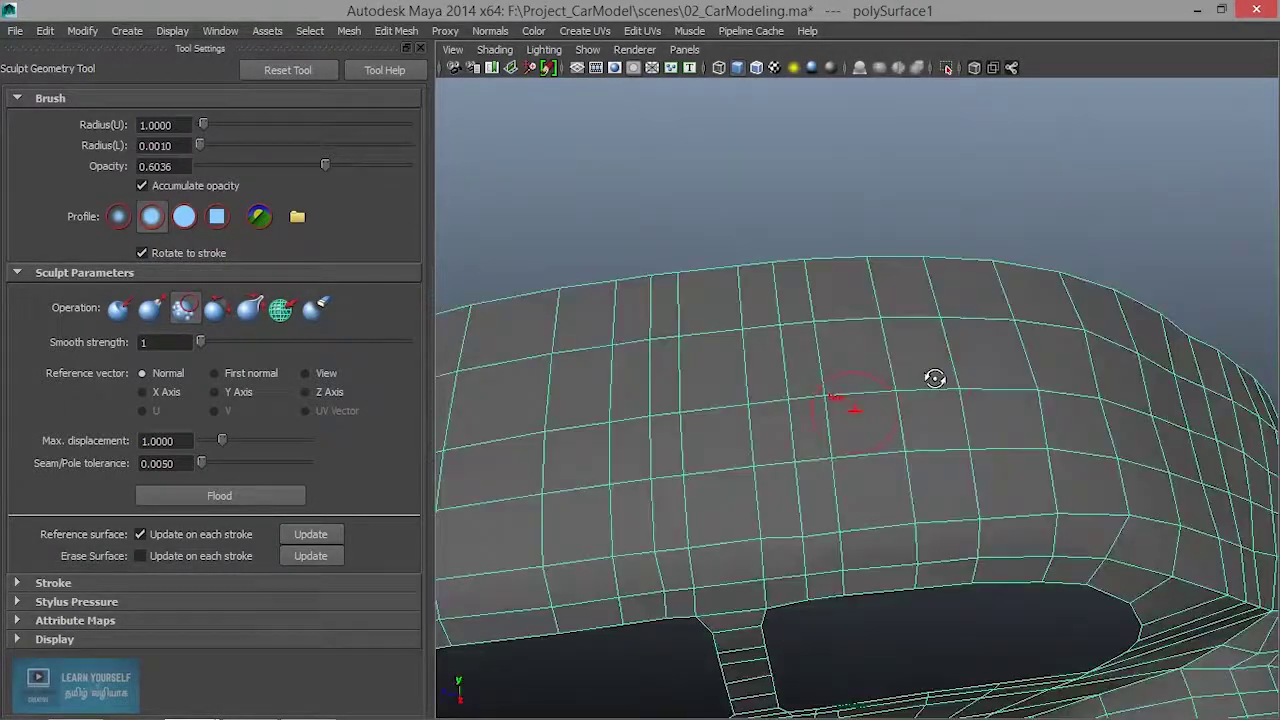
{"action": "left_click_drag", "start_coordinate": [935, 378], "coordinate": [957, 343], "text": "alt"}
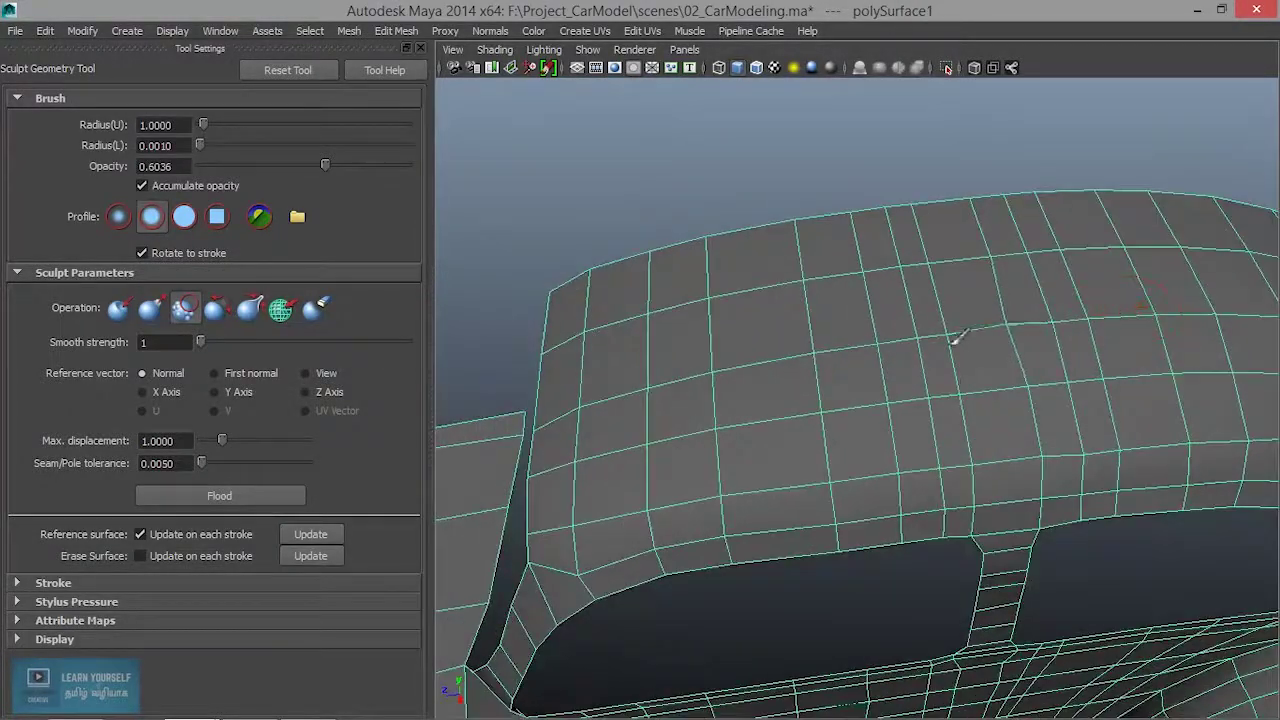
{"action": "left_click_drag", "start_coordinate": [843, 371], "coordinate": [948, 362], "text": "alt"}
{"action": "left_click_drag", "start_coordinate": [1000, 285], "coordinate": [960, 300], "text": "alt"}
Lower the brush opacity to 0.3559 and smooth the mesh between the rear side window and the rear fender.
{"action": "left_click_drag", "start_coordinate": [325, 165], "coordinate": [273, 166]}
{"action": "left_click_drag", "start_coordinate": [1033, 298], "coordinate": [828, 290], "text": "alt"}
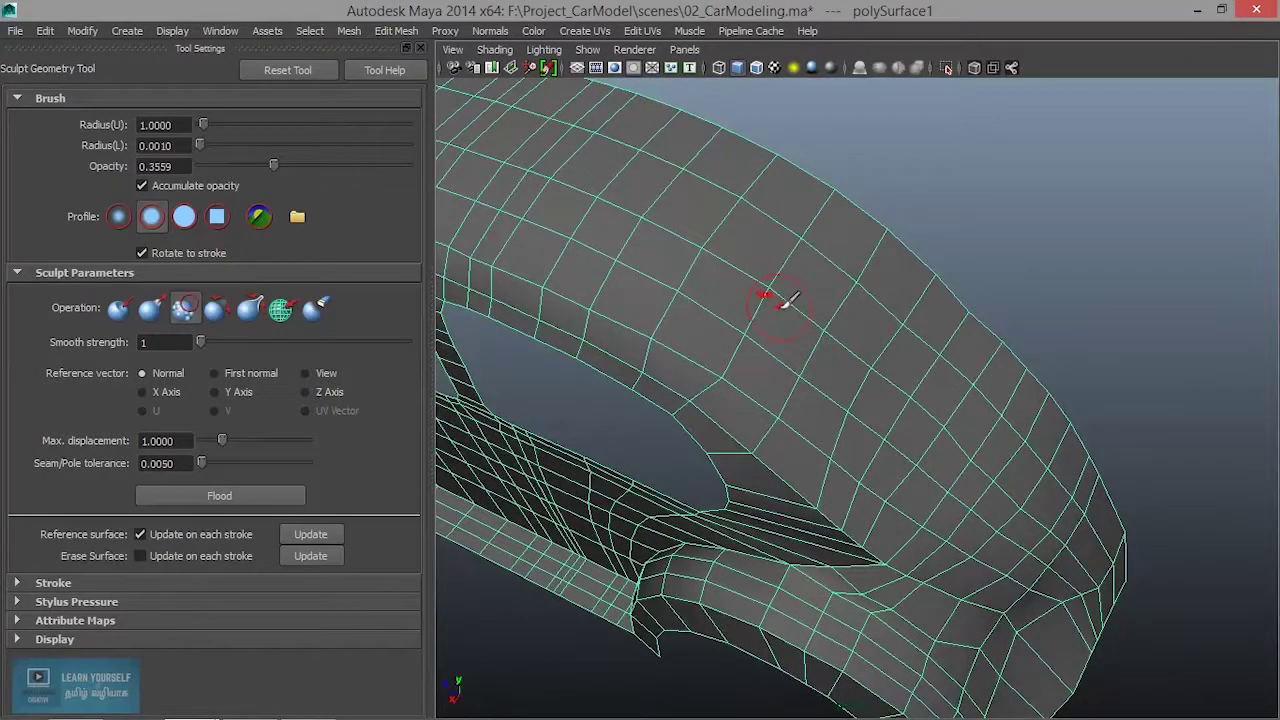
{"action": "mouse_move", "coordinate": [843, 348]}
{"action": "left_mouse_down", "text": "alt"}
{"action": "mouse_move", "coordinate": [908, 343]}
{"action": "mouse_move", "coordinate": [909, 371]}
{"action": "mouse_move", "coordinate": [780, 334]}
{"action": "left_mouse_up", "text": "alt"}
{"action": "left_click_drag", "start_coordinate": [832, 395], "coordinate": [760, 312]}
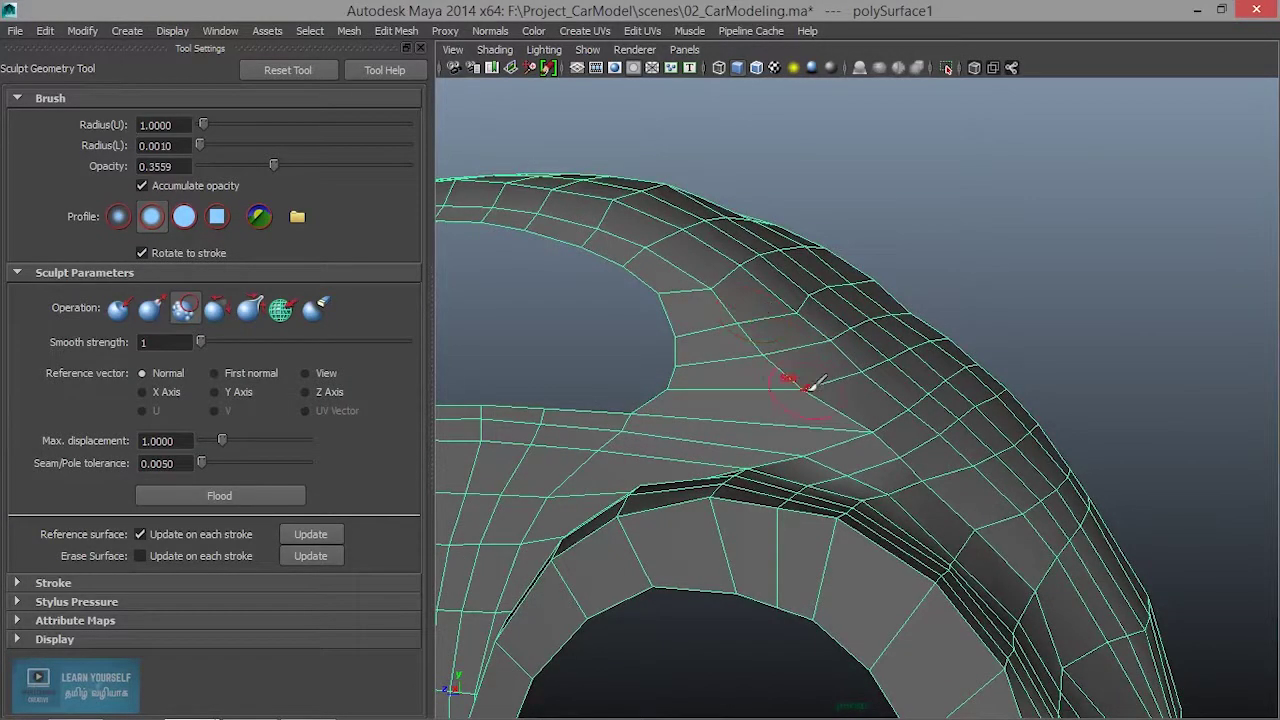
{"action": "left_click_drag", "start_coordinate": [806, 389], "coordinate": [812, 389]}
{"action": "right_click_drag", "start_coordinate": [800, 342], "coordinate": [940, 400], "text": "alt"}
{"action": "left_click_drag", "start_coordinate": [808, 350], "coordinate": [823, 366], "text": "alt"}
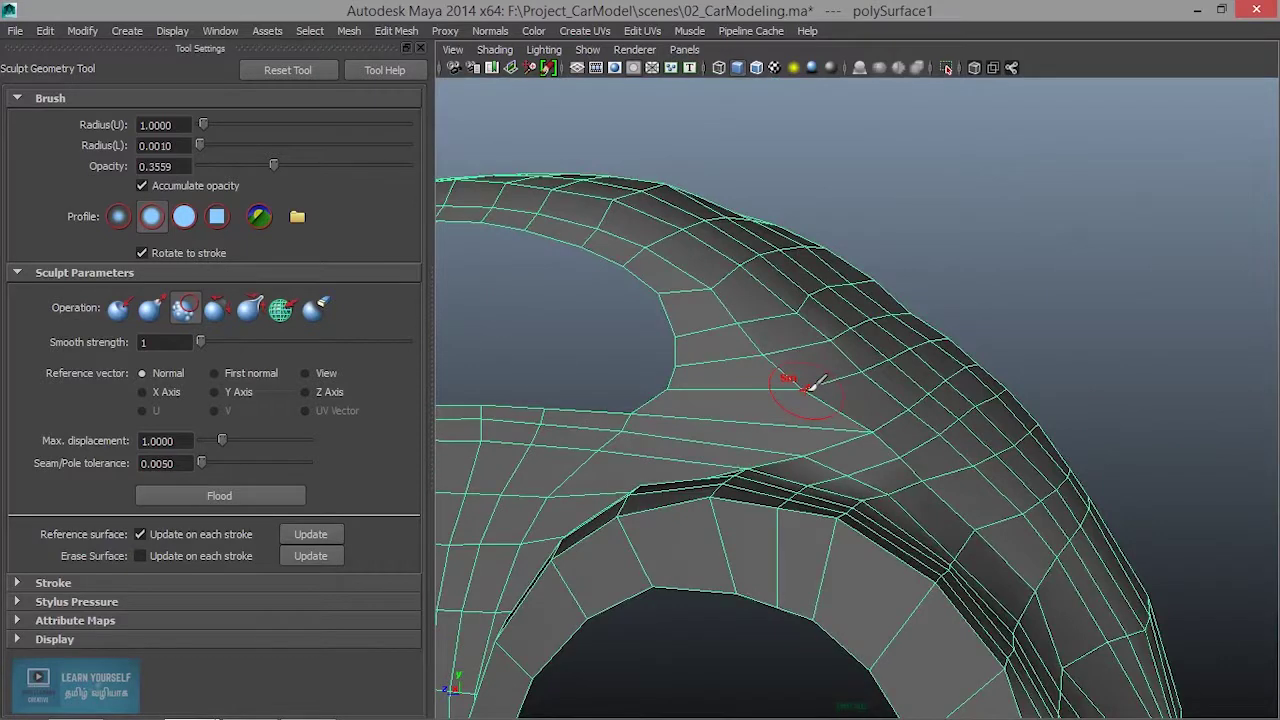
{"action": "left_click", "coordinate": [806, 389]}
{"action": "right_click_drag", "start_coordinate": [796, 346], "coordinate": [1020, 445], "text": "alt"}
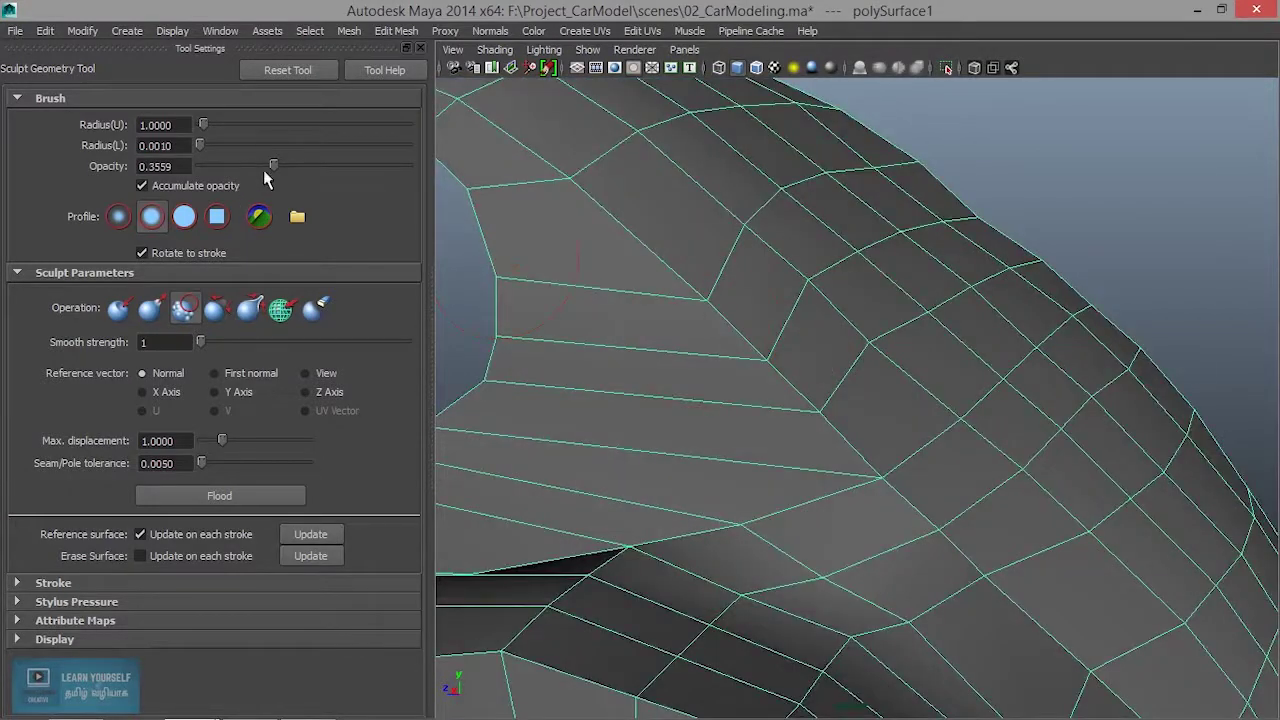
Reduce the brush opacity to 0.1351 and smooth the transition from the body to the rear fender.
{"action": "left_click_drag", "start_coordinate": [777, 320], "coordinate": [734, 309], "text": "alt"}
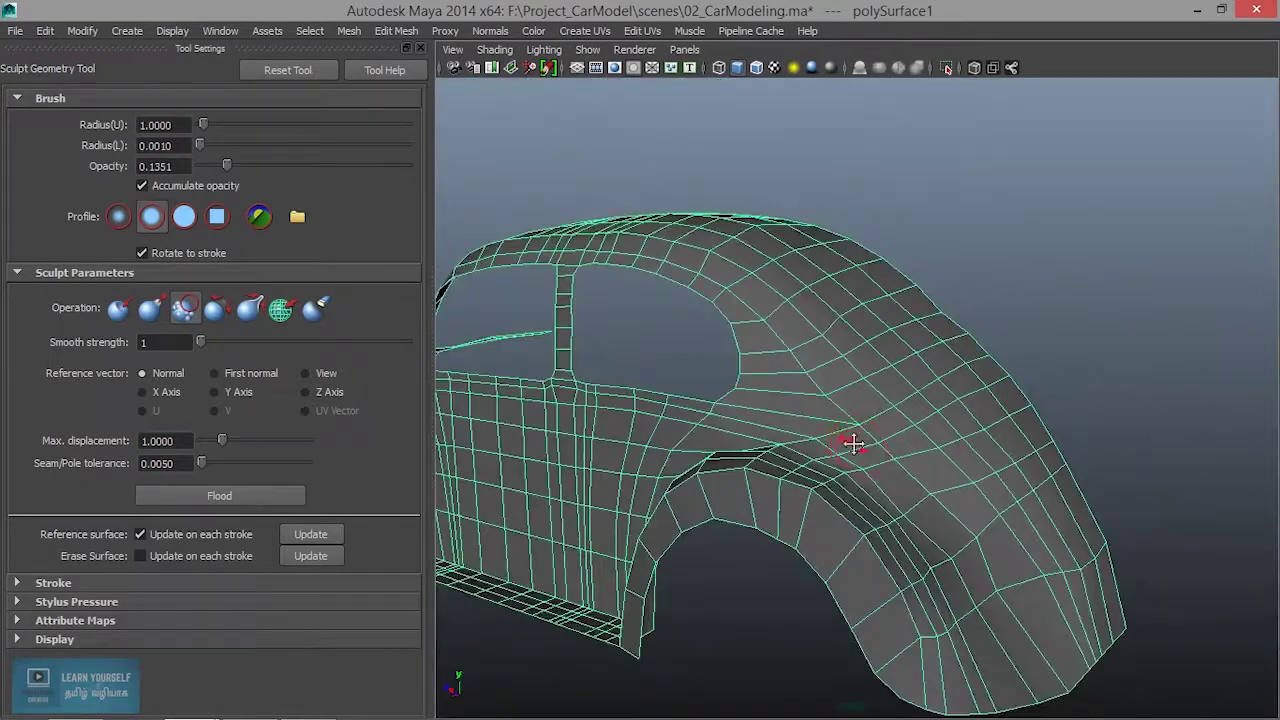
{"action": "left_click_drag", "start_coordinate": [851, 443], "coordinate": [878, 435], "text": "alt"}
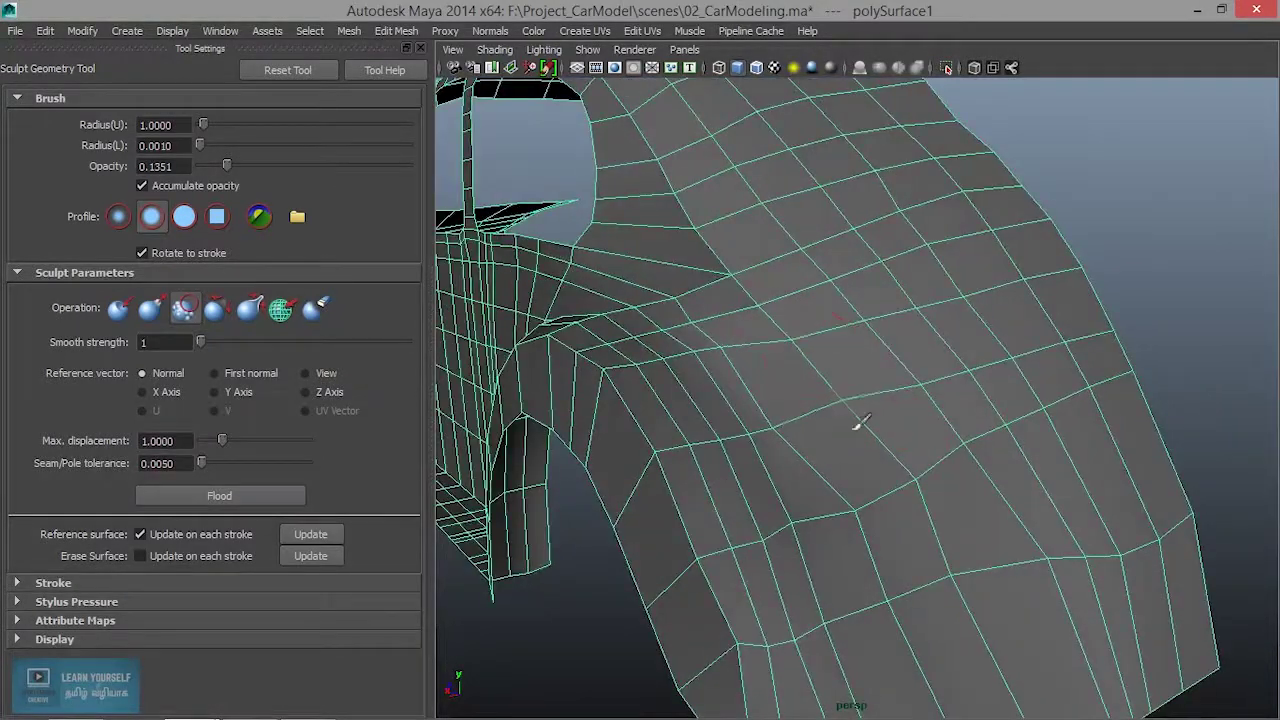
{"action": "left_click_drag", "start_coordinate": [751, 371], "coordinate": [886, 360], "text": "alt"}
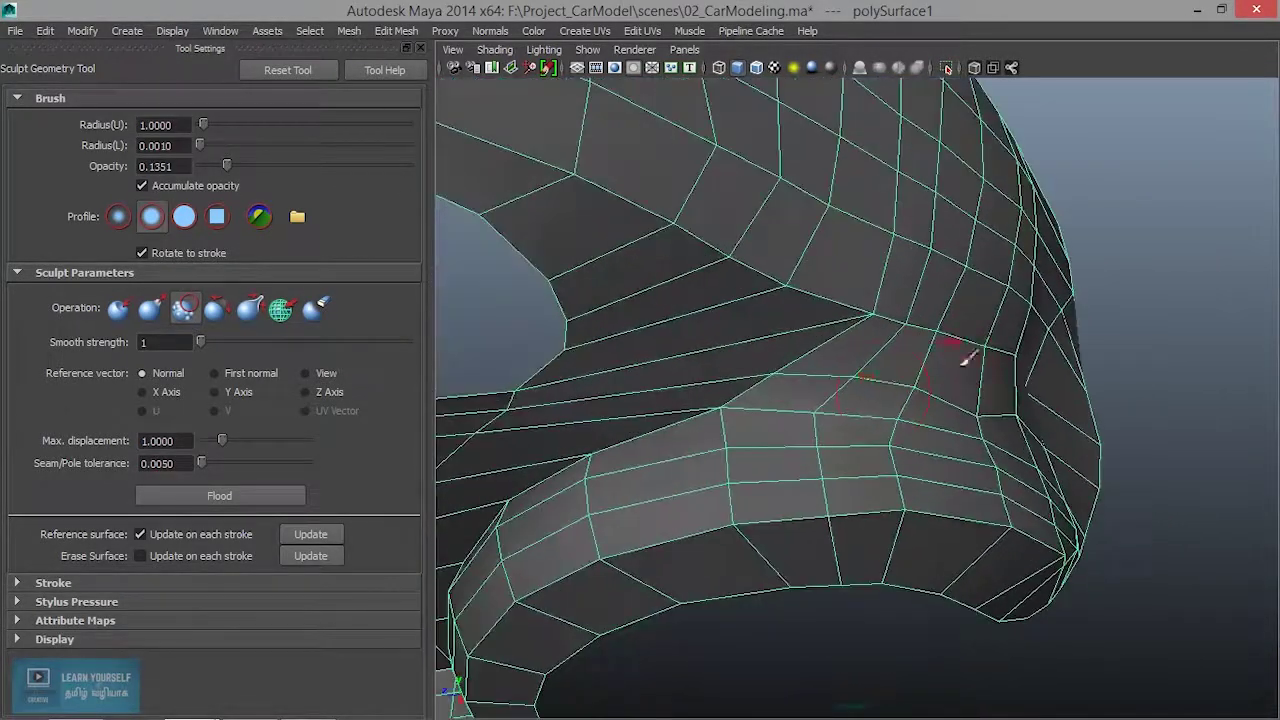
{"action": "mouse_move", "coordinate": [680, 431]}
{"action": "left_mouse_down", "text": "alt"}
{"action": "mouse_move", "coordinate": [857, 343]}
{"action": "mouse_move", "coordinate": [818, 342]}
{"action": "mouse_move", "coordinate": [909, 266]}
{"action": "mouse_move", "coordinate": [986, 280]}
{"action": "mouse_move", "coordinate": [780, 236]}
{"action": "mouse_move", "coordinate": [922, 350]}
{"action": "mouse_move", "coordinate": [470, 235]}
{"action": "left_mouse_up", "text": "alt"}
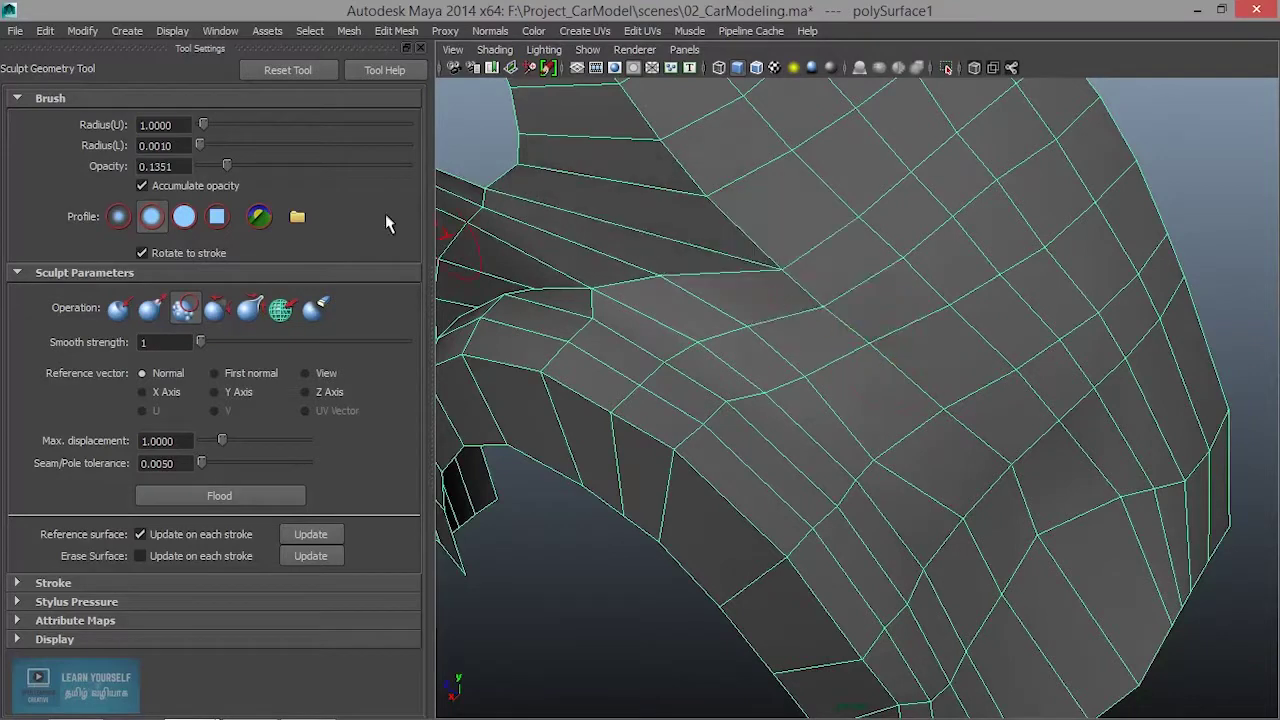
Set the brush opacity to 0.0676 and gently smooth the rear fender's outer surface.
{"action": "left_click_drag", "start_coordinate": [224, 165], "coordinate": [215, 167]}
{"action": "left_click_drag", "start_coordinate": [905, 300], "coordinate": [910, 405], "text": "alt"}
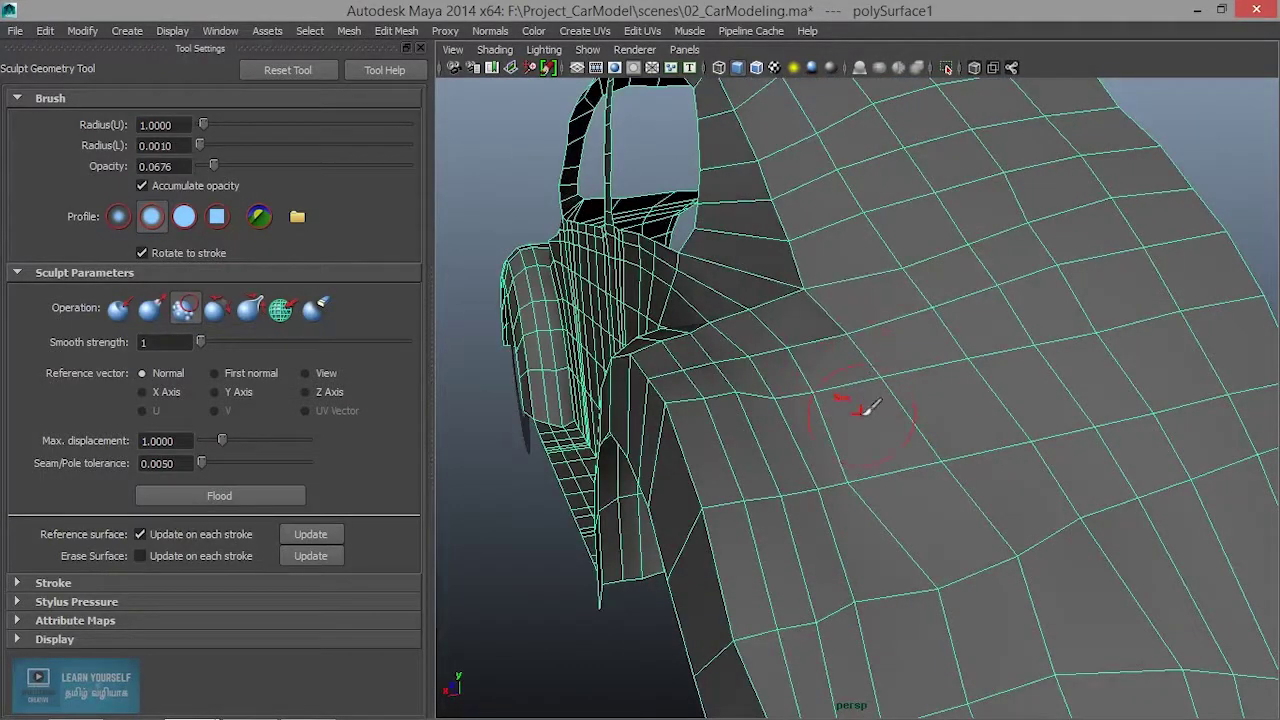
{"action": "left_click_drag", "start_coordinate": [872, 468], "coordinate": [760, 265], "text": "alt"}
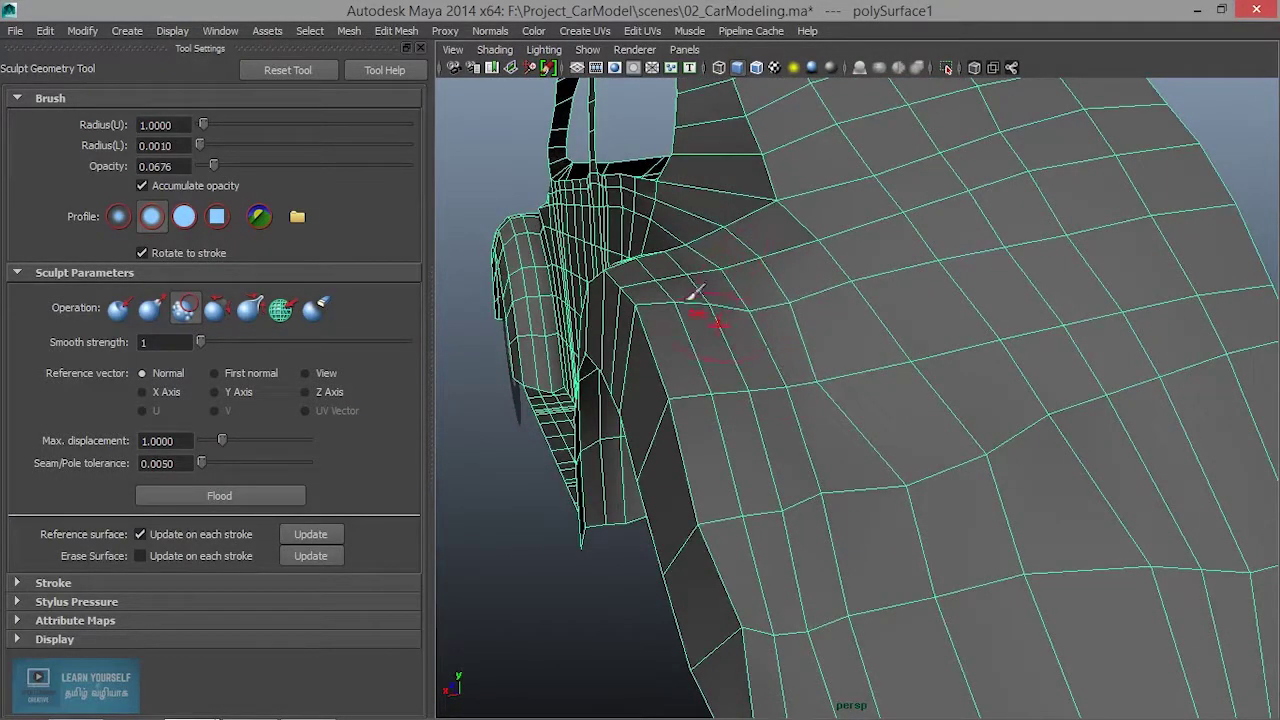
{"action": "left_click_drag", "start_coordinate": [770, 340], "coordinate": [748, 280], "text": "alt"}
{"action": "left_click_drag", "start_coordinate": [980, 428], "coordinate": [718, 275], "text": "alt"}
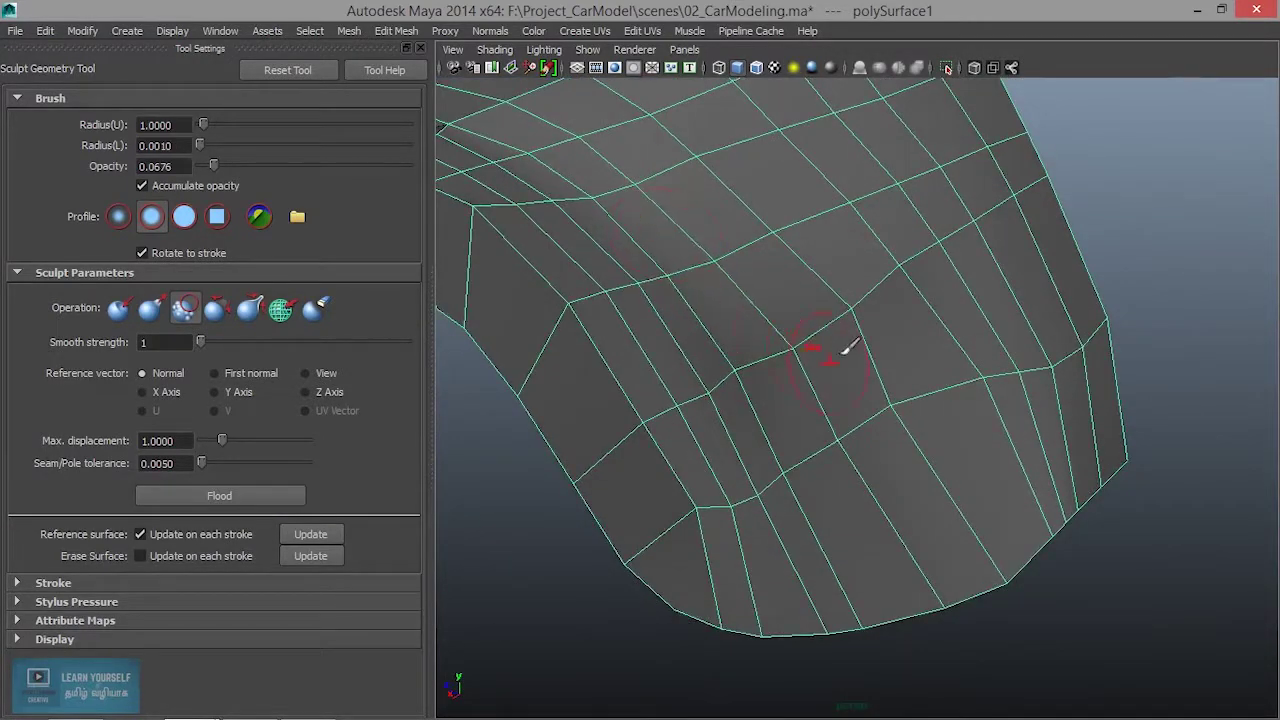
{"action": "left_click_drag", "start_coordinate": [817, 360], "coordinate": [829, 391], "text": "alt"}
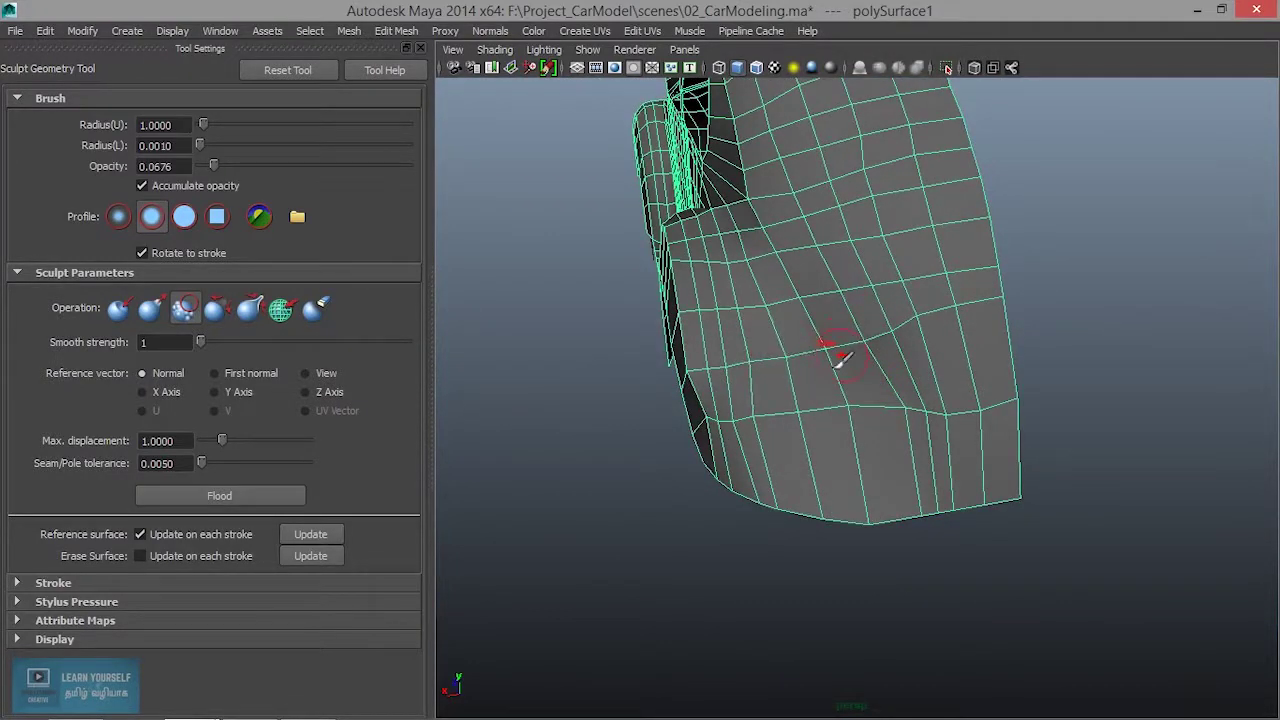
Smooth the car's rear panel beside the fender down toward its lower edge.
{"action": "scroll", "coordinate": [872, 355], "scroll_direction": "up", "scroll_amount": 4}
{"action": "left_click_drag", "start_coordinate": [877, 351], "coordinate": [974, 283], "text": "alt"}
{"action": "middle_click_drag", "start_coordinate": [974, 283], "coordinate": [897, 363], "text": "alt"}
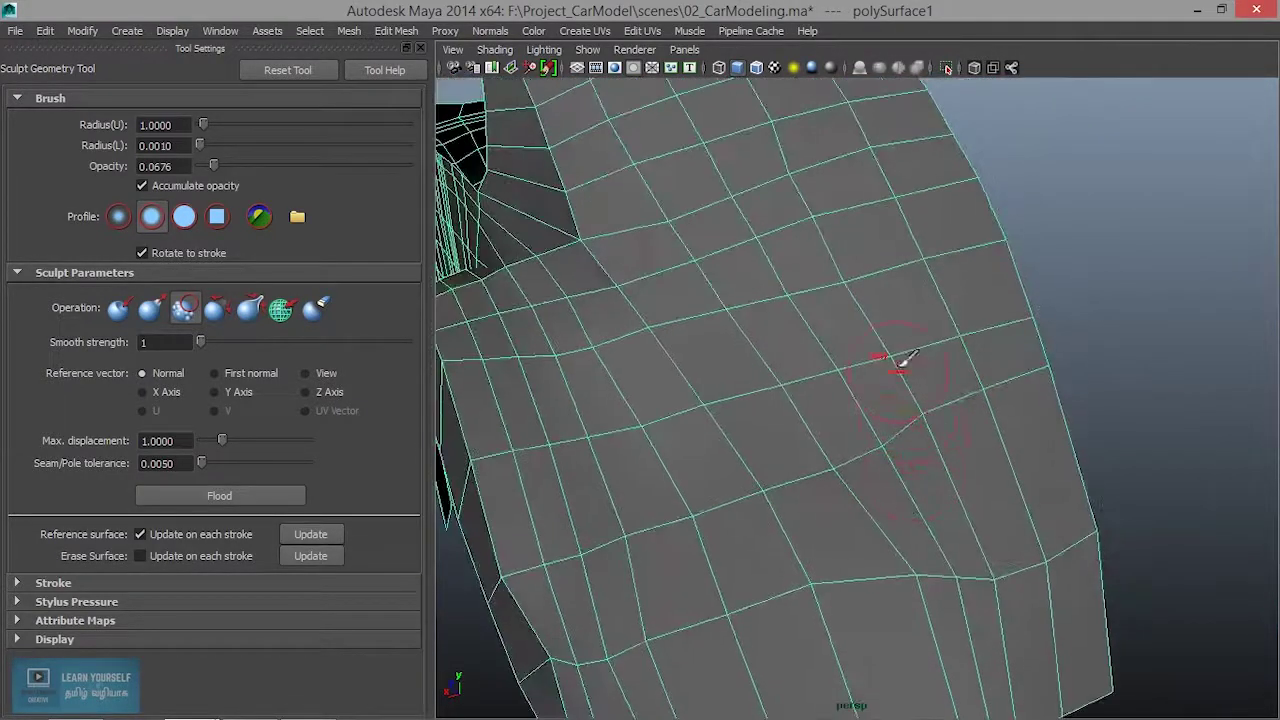
{"action": "left_click_drag", "start_coordinate": [944, 405], "coordinate": [977, 391], "text": "alt"}
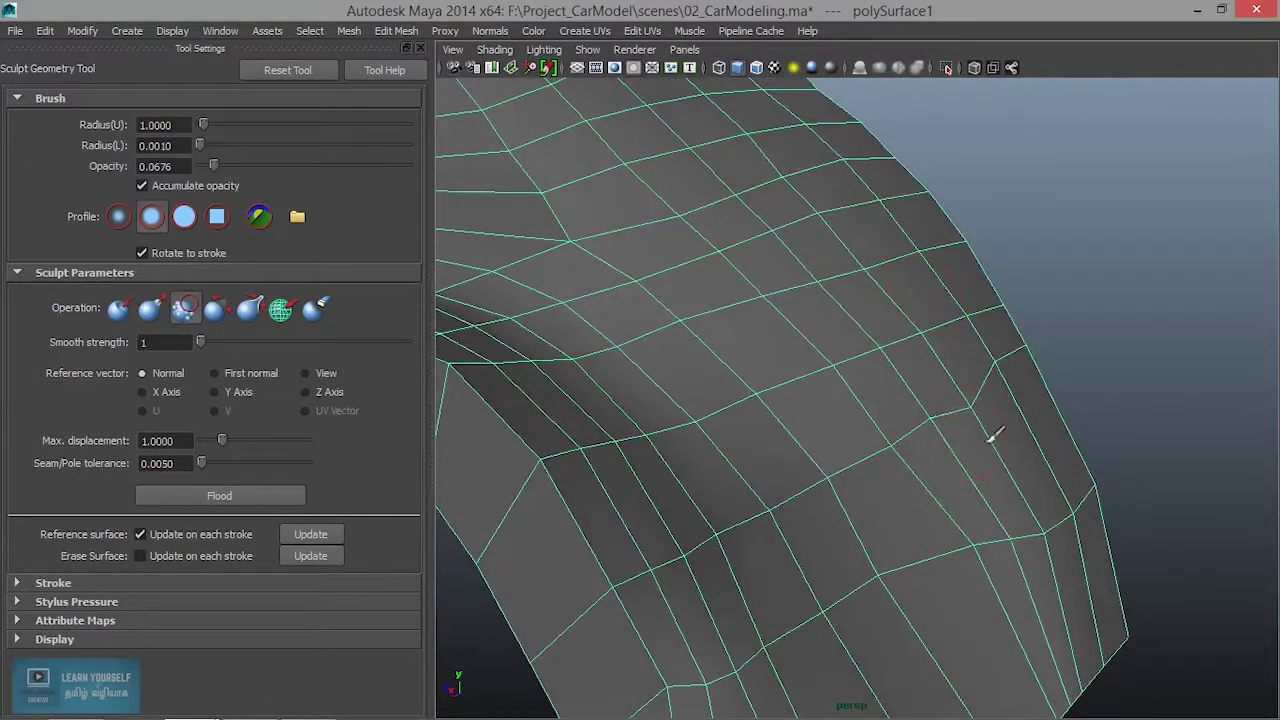
{"action": "scroll", "coordinate": [940, 425], "scroll_direction": "down", "scroll_amount": 5}
{"action": "scroll", "coordinate": [905, 410], "scroll_direction": "up", "scroll_amount": 5}
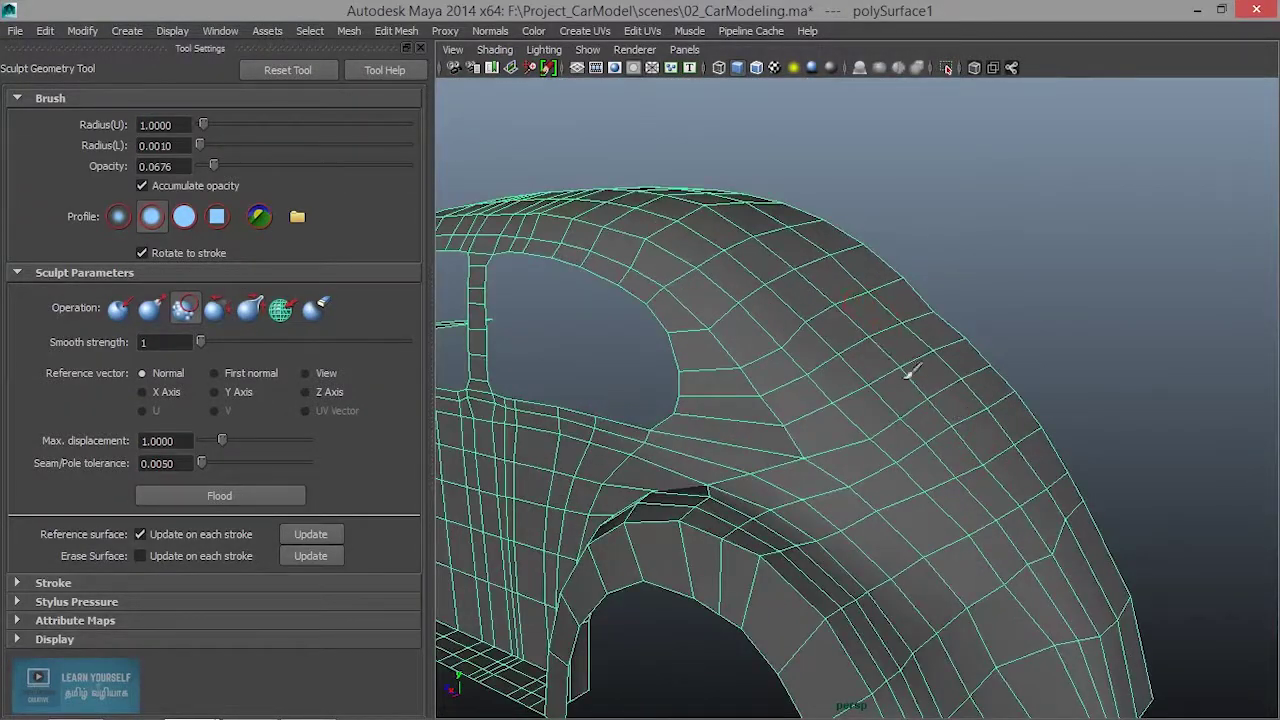
{"action": "left_click_drag", "start_coordinate": [845, 457], "coordinate": [958, 458], "text": "alt"}
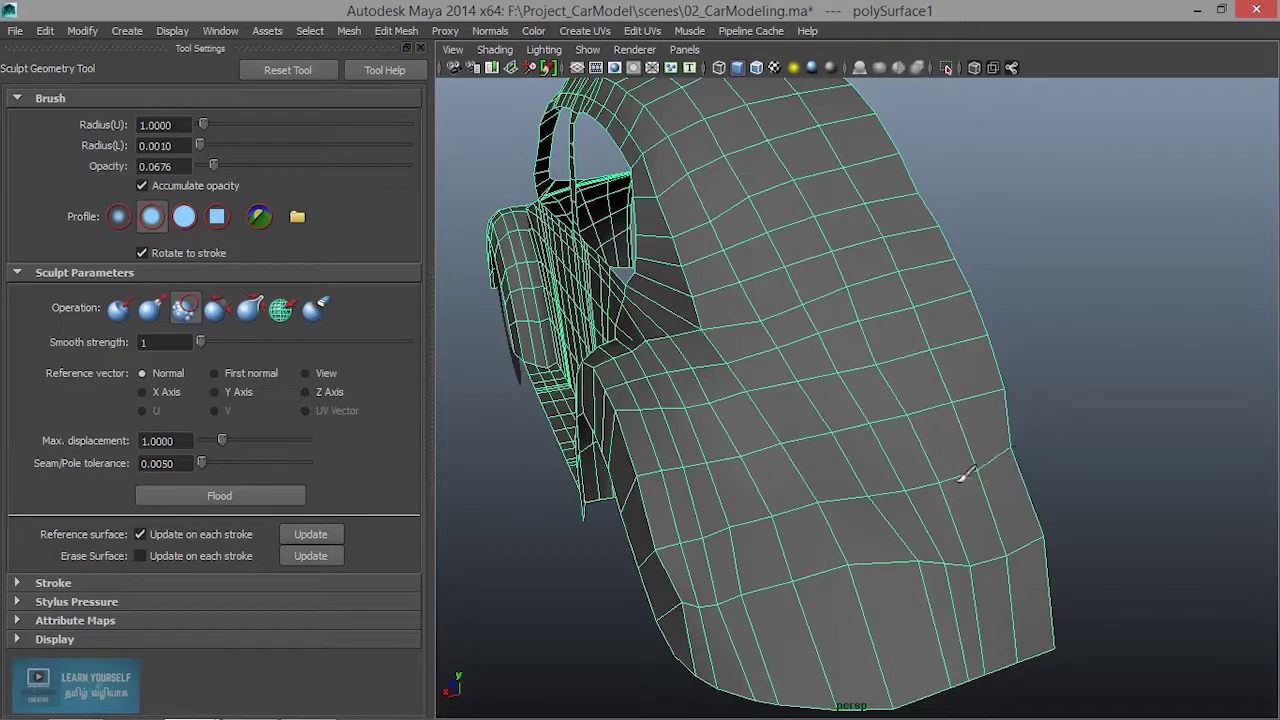
Continue smoothing the rear panel and the outer side of the rear fender, evening out the lower rows of faces.
{"action": "left_click_drag", "start_coordinate": [822, 505], "coordinate": [915, 462], "text": "alt"}
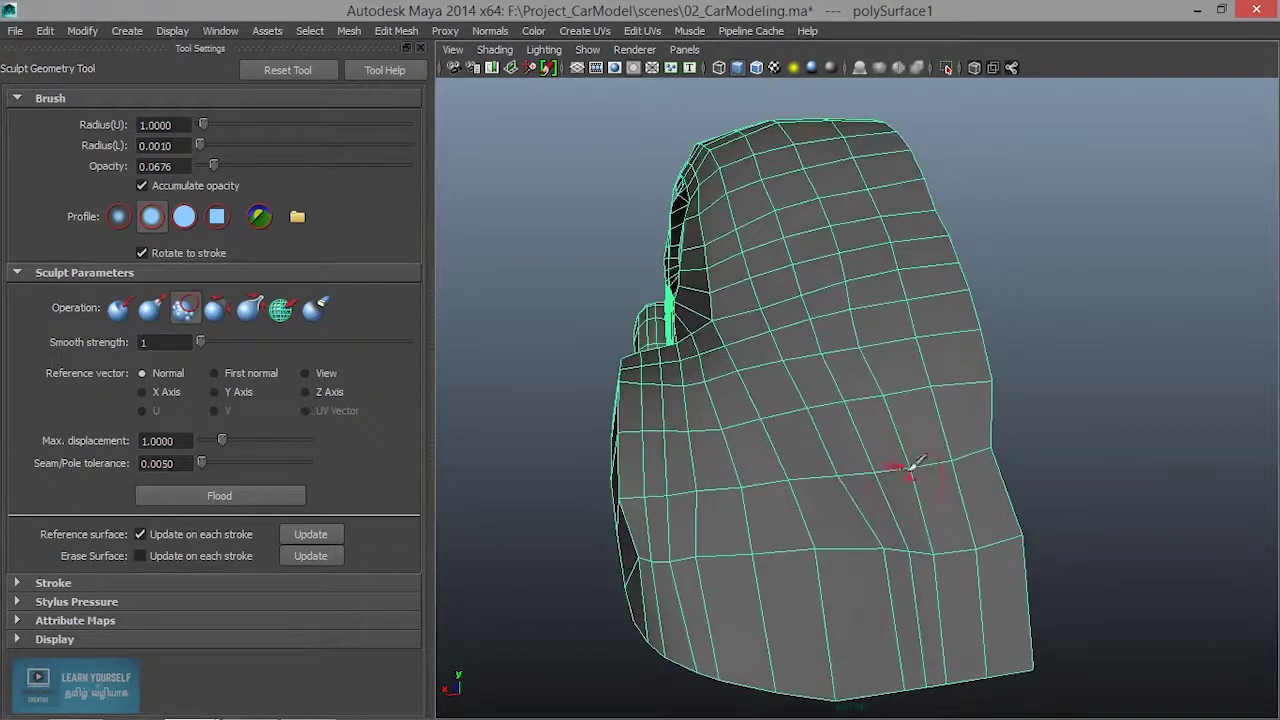
{"action": "left_click_drag", "start_coordinate": [946, 316], "coordinate": [902, 480], "text": "alt"}
{"action": "mouse_move", "coordinate": [828, 528]}
{"action": "left_mouse_down", "text": "alt"}
{"action": "mouse_move", "coordinate": [909, 486]}
{"action": "mouse_move", "coordinate": [840, 446]}
{"action": "mouse_move", "coordinate": [771, 347]}
{"action": "left_mouse_up", "text": "alt"}
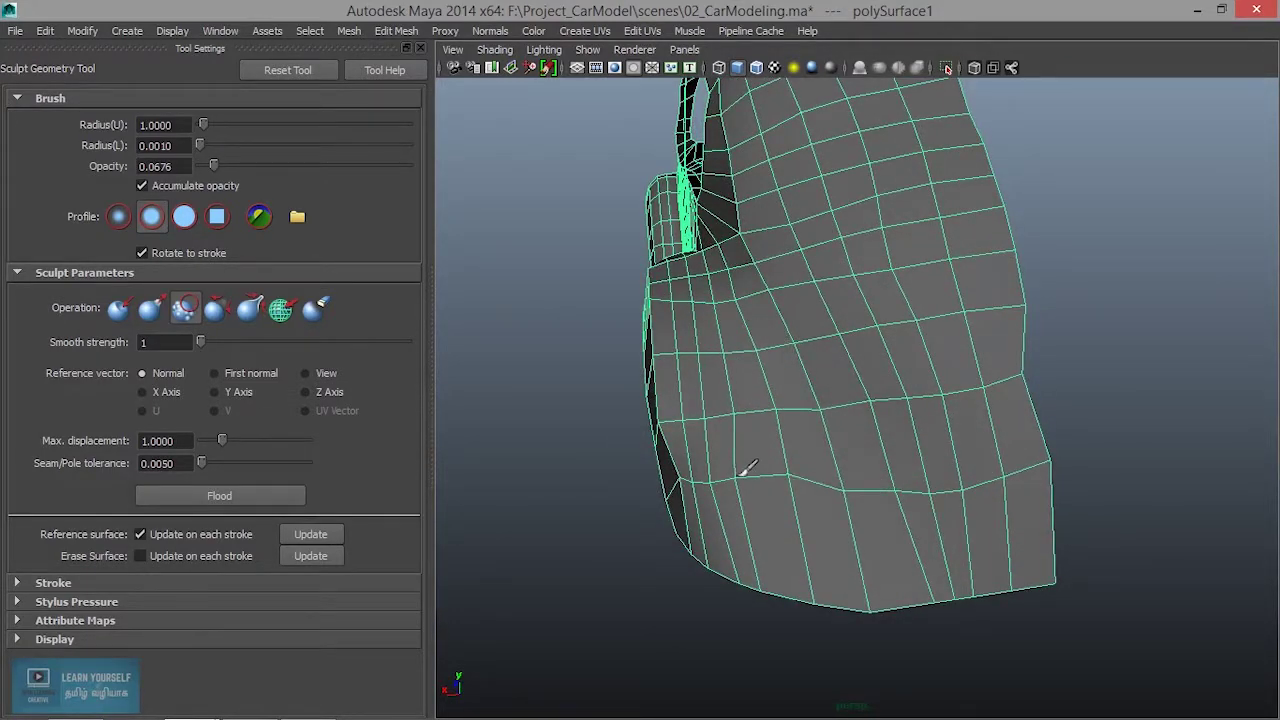
{"action": "left_click_drag", "start_coordinate": [963, 451], "coordinate": [940, 388], "text": "alt"}
Examine the roof edge, windshield pillar, hood and front fender for unevenness in the mesh.
{"action": "left_click_drag", "start_coordinate": [715, 350], "coordinate": [830, 360], "text": "alt"}
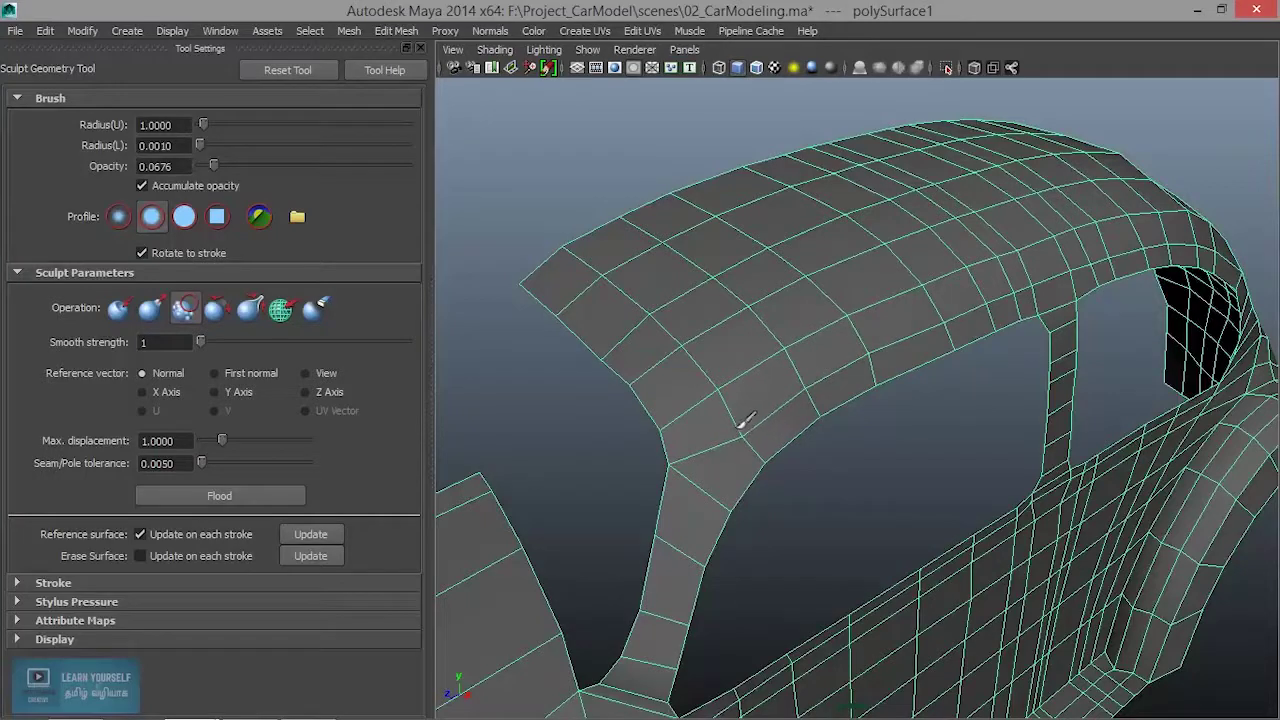
{"action": "left_click_drag", "start_coordinate": [758, 391], "coordinate": [836, 333], "text": "alt"}
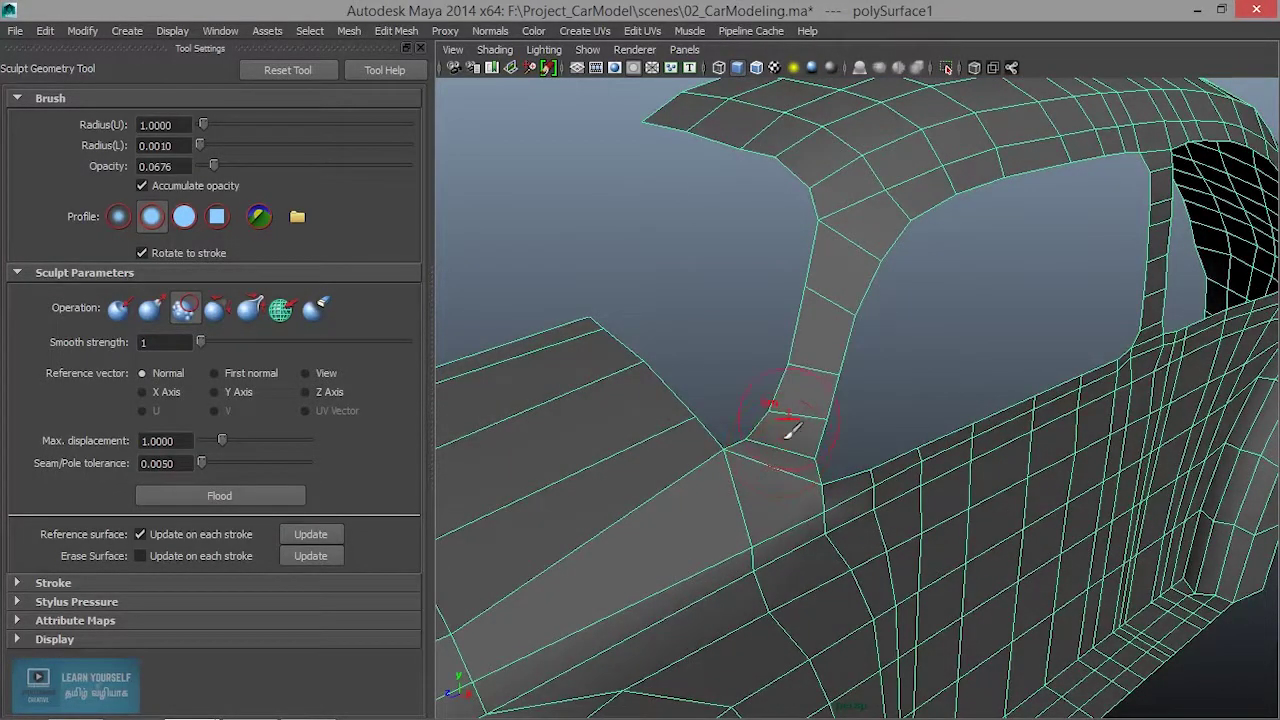
{"action": "middle_click_drag", "start_coordinate": [786, 495], "coordinate": [986, 343], "text": "alt"}
{"action": "right_click_drag", "start_coordinate": [986, 343], "coordinate": [880, 409], "text": "alt"}
{"action": "mouse_move", "coordinate": [880, 409]}
{"action": "left_mouse_down", "text": "alt"}
{"action": "mouse_move", "coordinate": [920, 400]}
{"action": "mouse_move", "coordinate": [900, 405]}
{"action": "left_mouse_up", "text": "alt"}
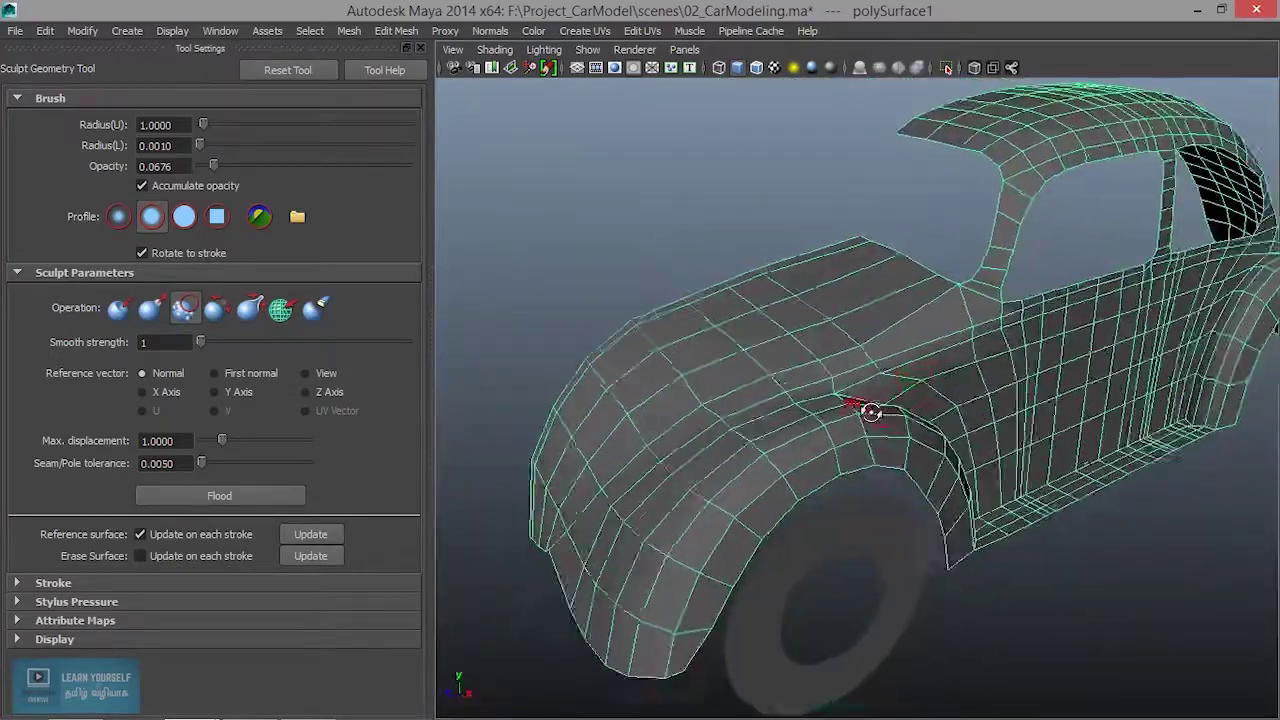
{"action": "right_click_drag", "start_coordinate": [848, 410], "coordinate": [860, 409], "text": "alt"}
{"action": "left_click_drag", "start_coordinate": [860, 409], "coordinate": [794, 434], "text": "alt"}
{"action": "middle_click_drag", "start_coordinate": [794, 434], "coordinate": [583, 558], "text": "alt"}
Smooth the body surface behind the rear side window, between the roof and the rear fender.
{"action": "left_click_drag", "start_coordinate": [582, 557], "coordinate": [706, 366], "text": "alt"}
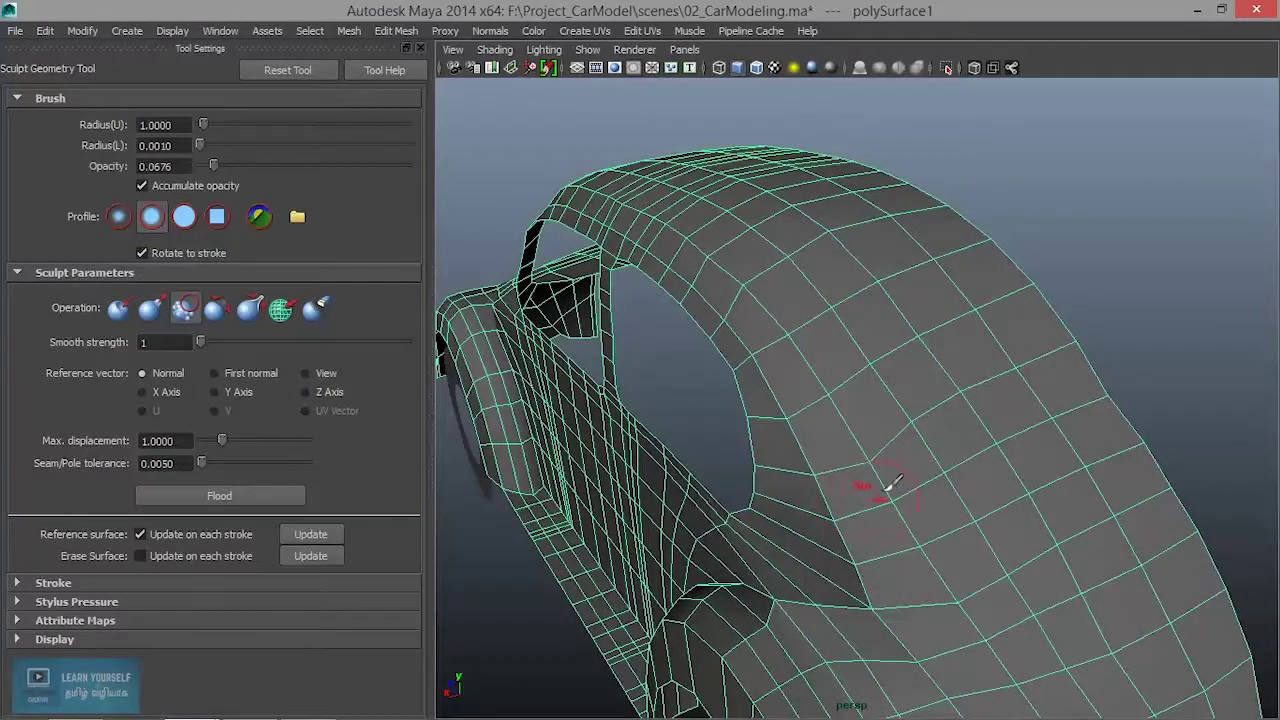
{"action": "left_click_drag", "start_coordinate": [890, 483], "coordinate": [850, 367], "text": "alt"}
{"action": "left_click_drag", "start_coordinate": [815, 322], "coordinate": [868, 476], "text": "alt"}
{"action": "left_click_drag", "start_coordinate": [960, 345], "coordinate": [840, 258], "text": "alt"}
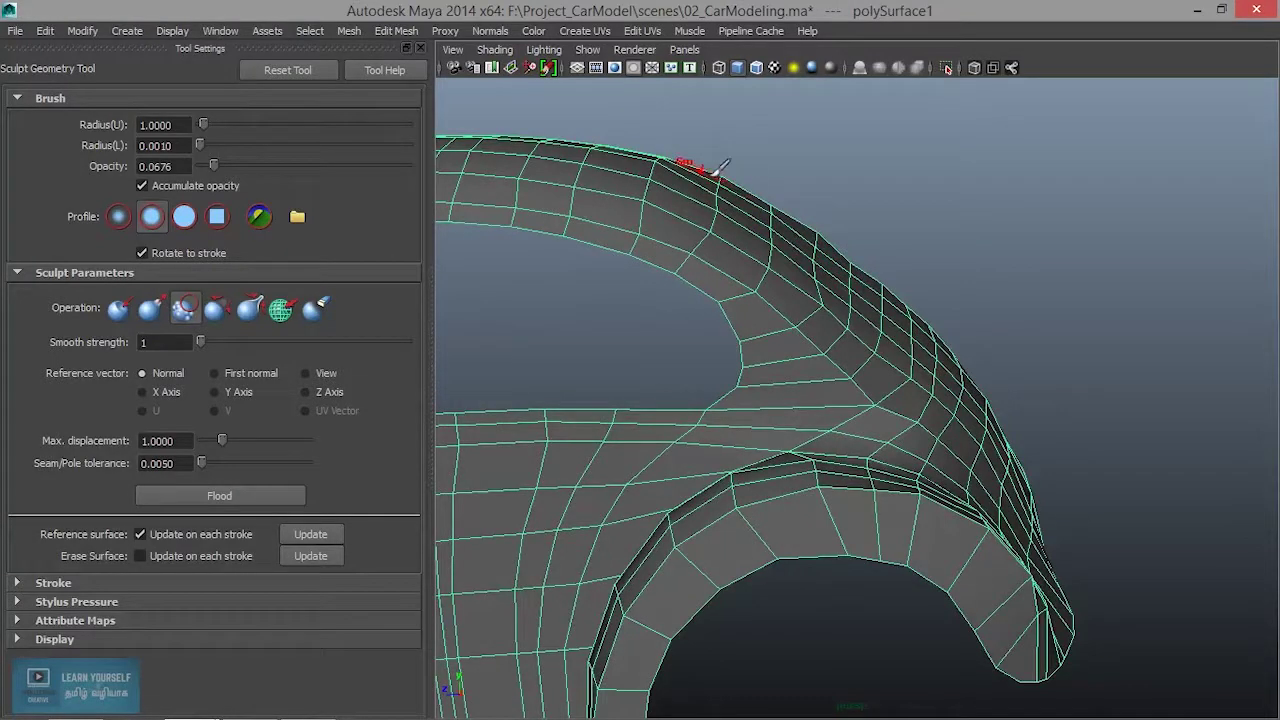
{"action": "left_click_drag", "start_coordinate": [778, 190], "coordinate": [766, 187], "text": "alt"}
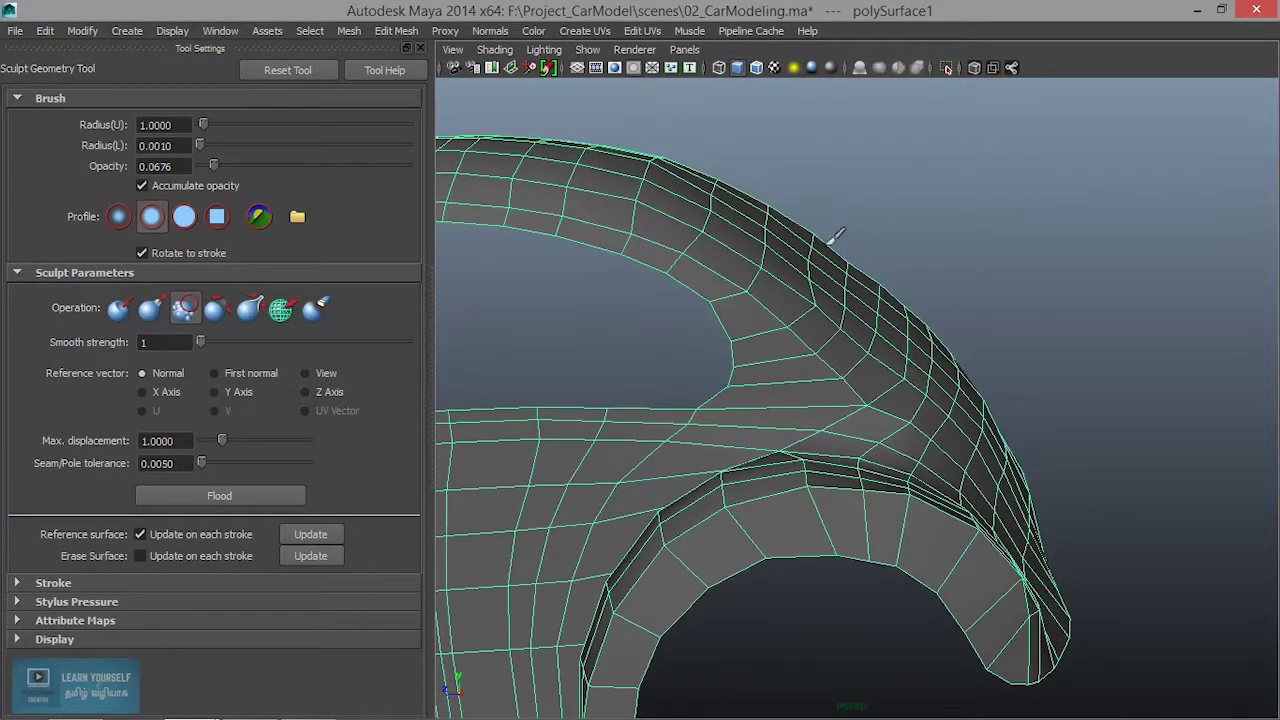
Smooth the car's sloping back along its profile curve, from the roof down to the rear panel.
{"action": "middle_click_drag", "start_coordinate": [897, 280], "coordinate": [818, 253], "text": "alt"}
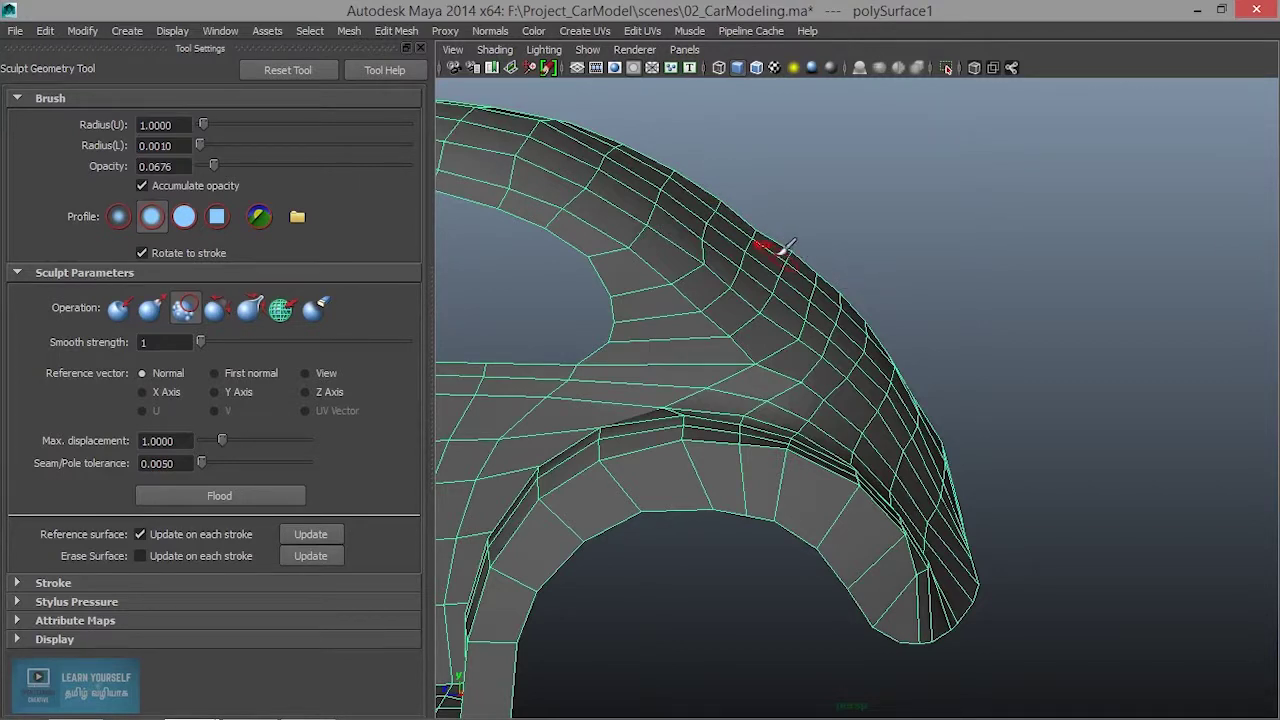
{"action": "left_click_drag", "start_coordinate": [887, 307], "coordinate": [746, 314], "text": "alt"}
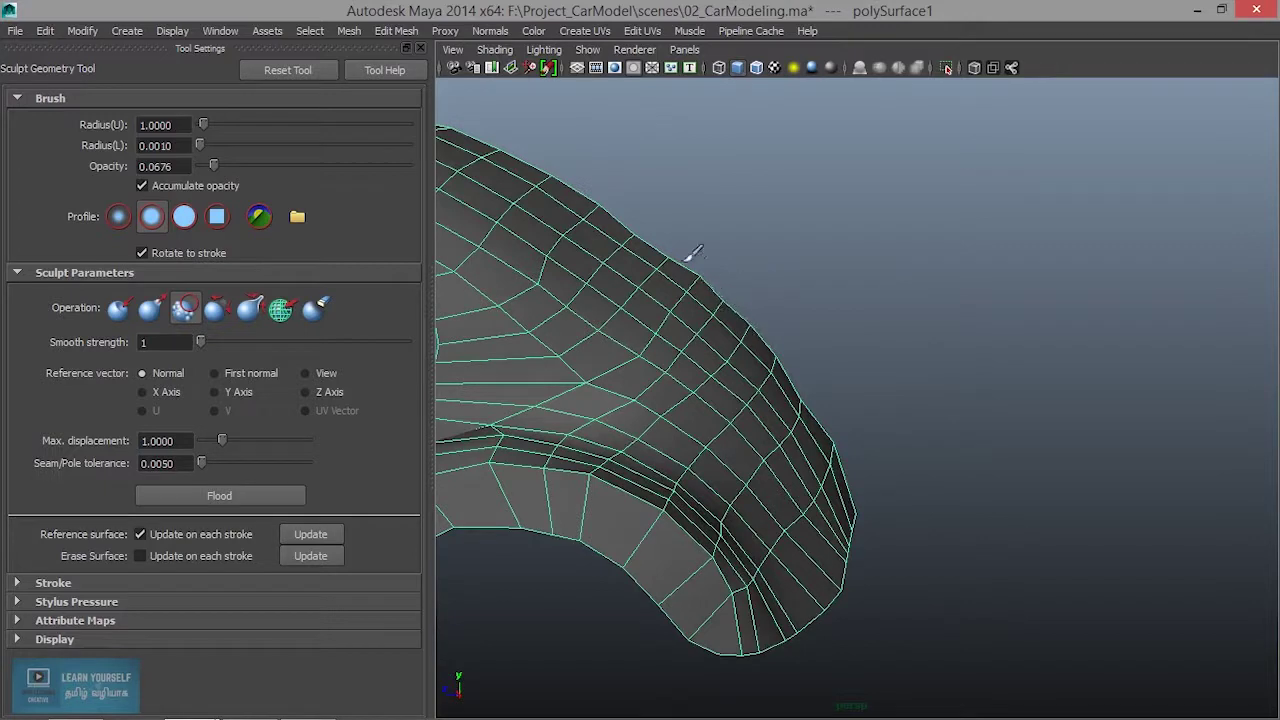
{"action": "mouse_move", "coordinate": [684, 328]}
{"action": "left_mouse_down", "text": "alt"}
{"action": "mouse_move", "coordinate": [848, 352]}
{"action": "mouse_move", "coordinate": [742, 336]}
{"action": "left_mouse_up", "text": "alt"}
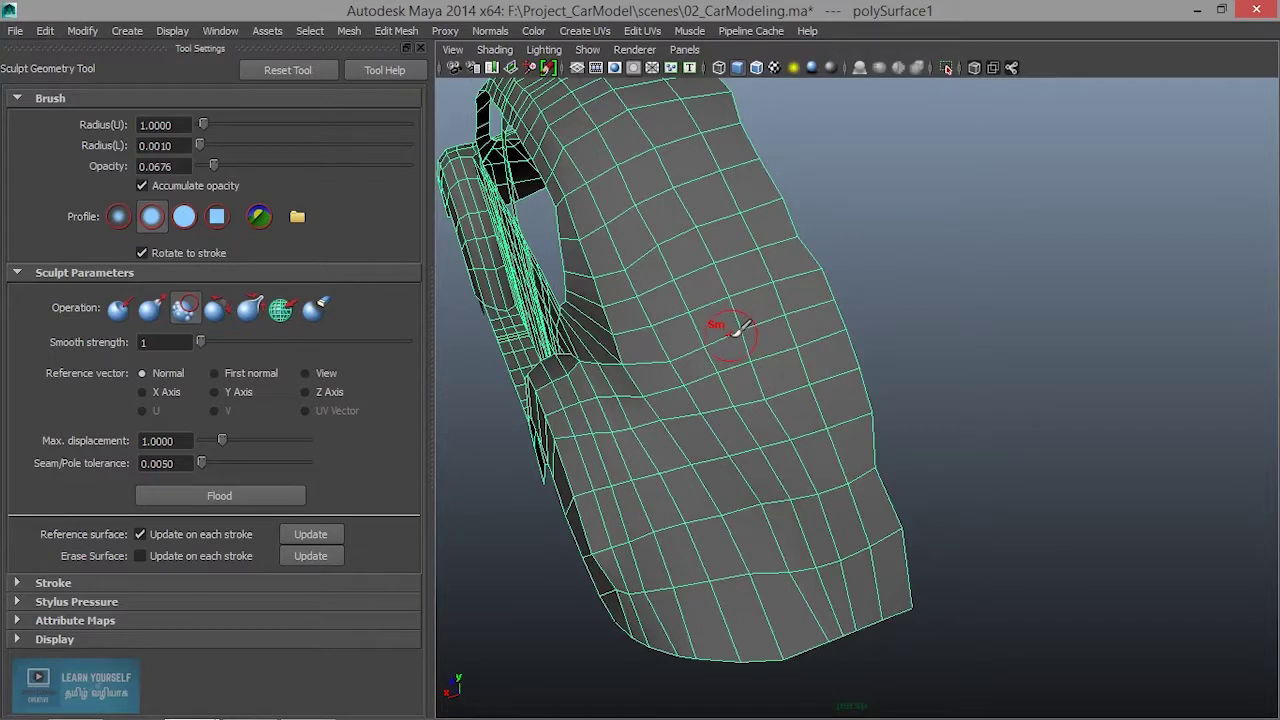
{"action": "mouse_move", "coordinate": [868, 284]}
{"action": "left_mouse_down", "text": "alt"}
{"action": "mouse_move", "coordinate": [908, 366]}
{"action": "mouse_move", "coordinate": [840, 300]}
{"action": "mouse_move", "coordinate": [810, 298]}
{"action": "mouse_move", "coordinate": [814, 338]}
{"action": "left_mouse_up", "text": "alt"}
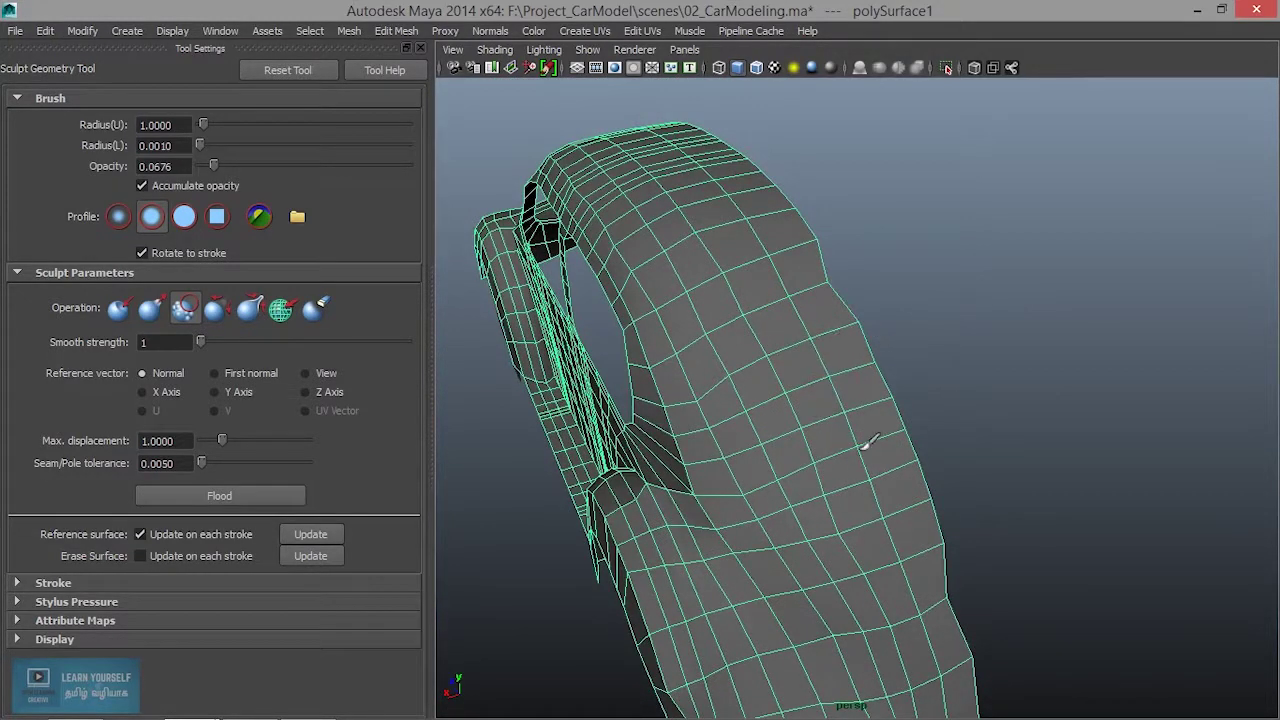
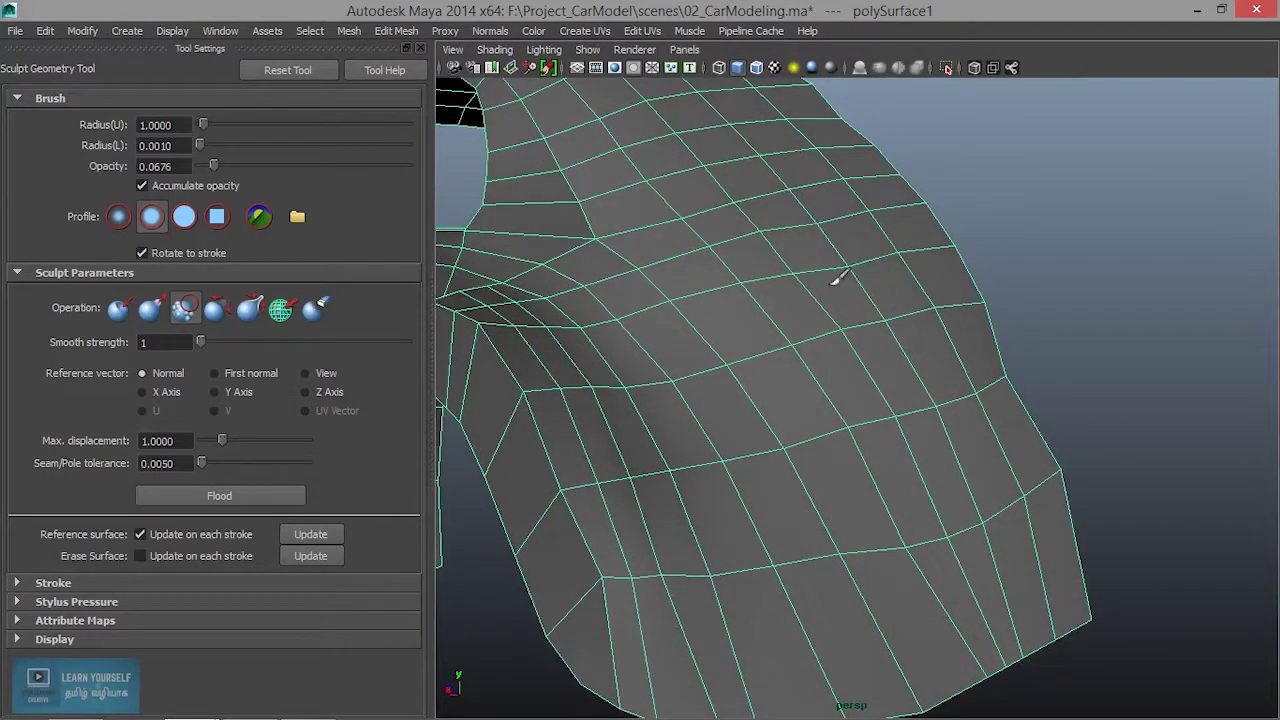
{"action": "scroll", "coordinate": [838, 278], "scroll_direction": "down", "scroll_amount": 2}
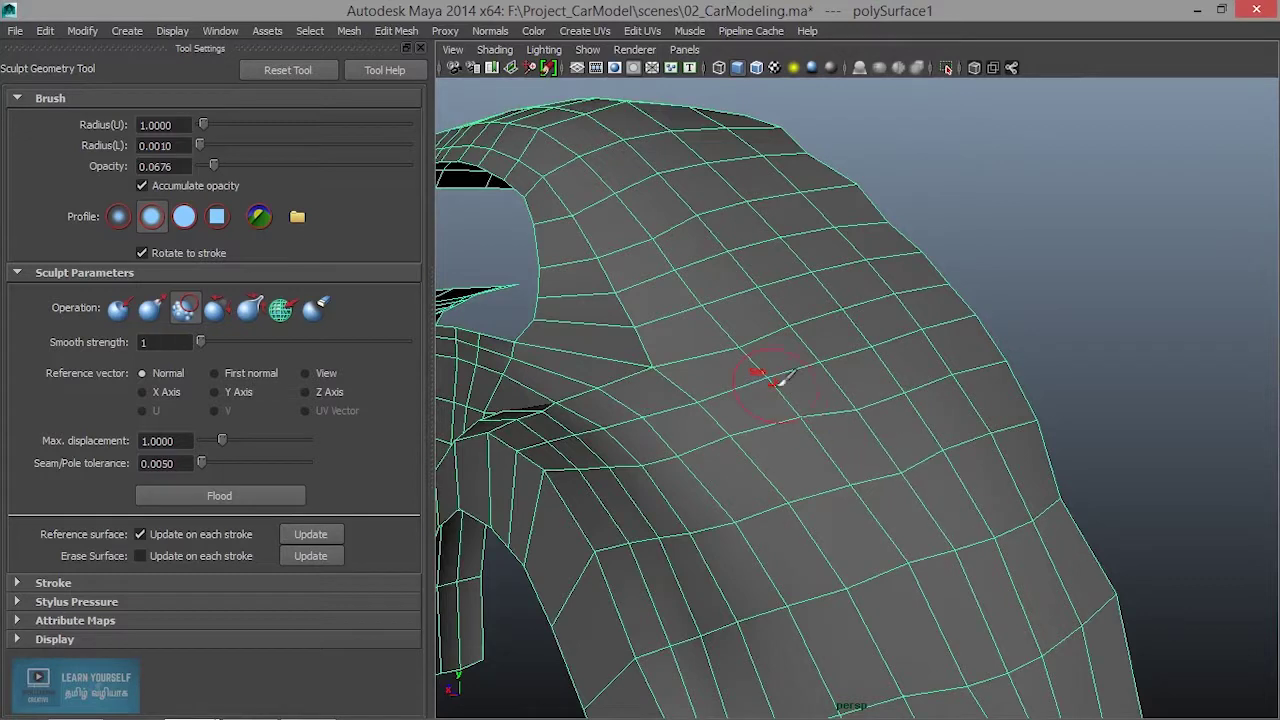
{"action": "scroll", "coordinate": [890, 504], "scroll_direction": "down", "scroll_amount": 5}
{"action": "left_click_drag", "start_coordinate": [890, 504], "coordinate": [954, 512], "text": "alt"}
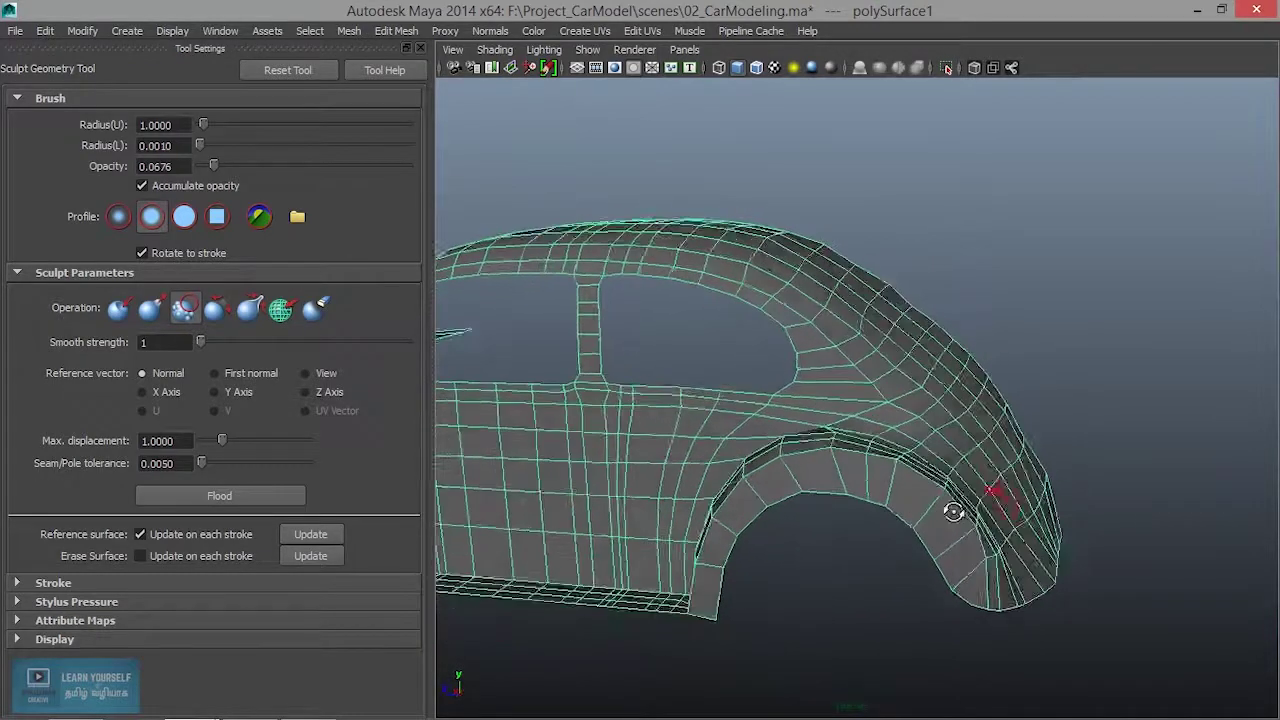
Change the sculpt operation to Pull, with an upper brush radius of 1.9035 and an opacity of 0.0405.
{"action": "scroll", "coordinate": [970, 480], "scroll_direction": "up", "scroll_amount": 4}
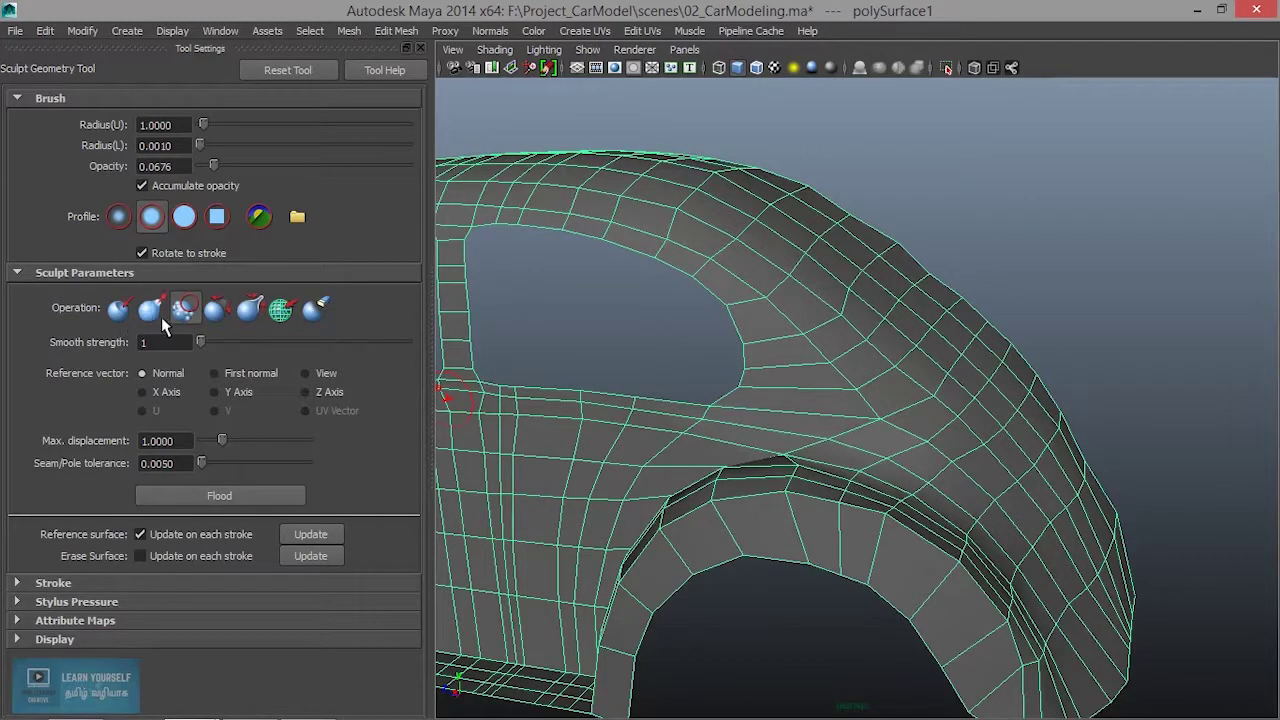
{"action": "left_click", "coordinate": [150, 310]}
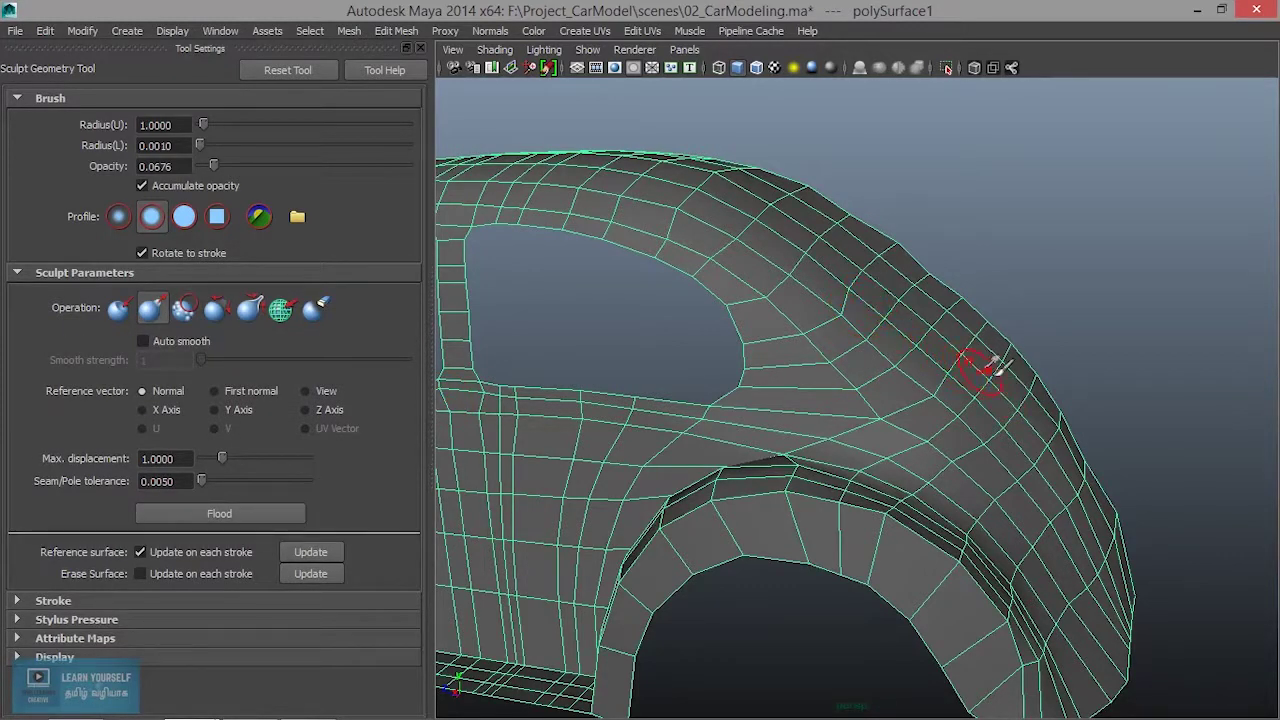
{"action": "mouse_move", "coordinate": [995, 378]}
{"action": "left_mouse_down", "text": "alt"}
{"action": "mouse_move", "coordinate": [950, 385]}
{"action": "mouse_move", "coordinate": [948, 370]}
{"action": "left_mouse_up", "text": "alt"}
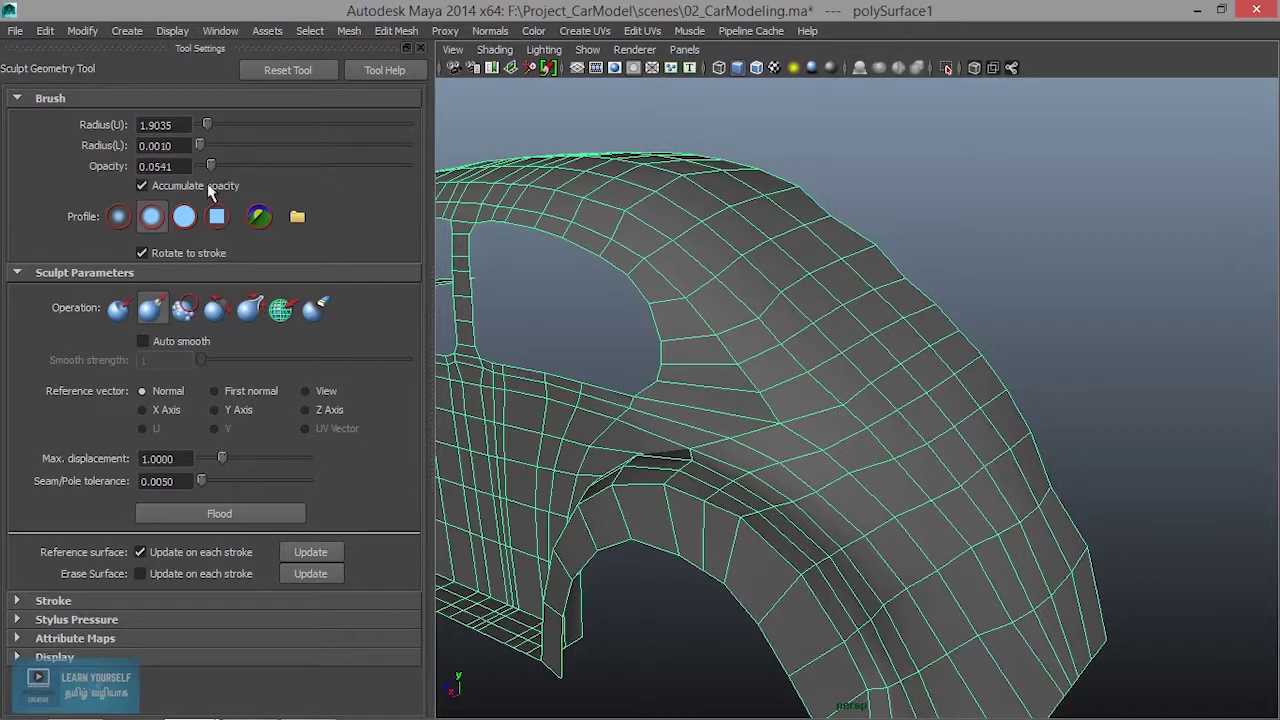
{"action": "left_click_drag", "start_coordinate": [209, 165], "coordinate": [207, 165]}
Pull the flattened areas of the rear roof slope outward to round out the car's profile.
{"action": "mouse_move", "coordinate": [991, 366]}
{"action": "left_mouse_down", "text": "alt"}
{"action": "mouse_move", "coordinate": [1029, 357]}
{"action": "mouse_move", "coordinate": [914, 257]}
{"action": "left_mouse_up", "text": "alt"}
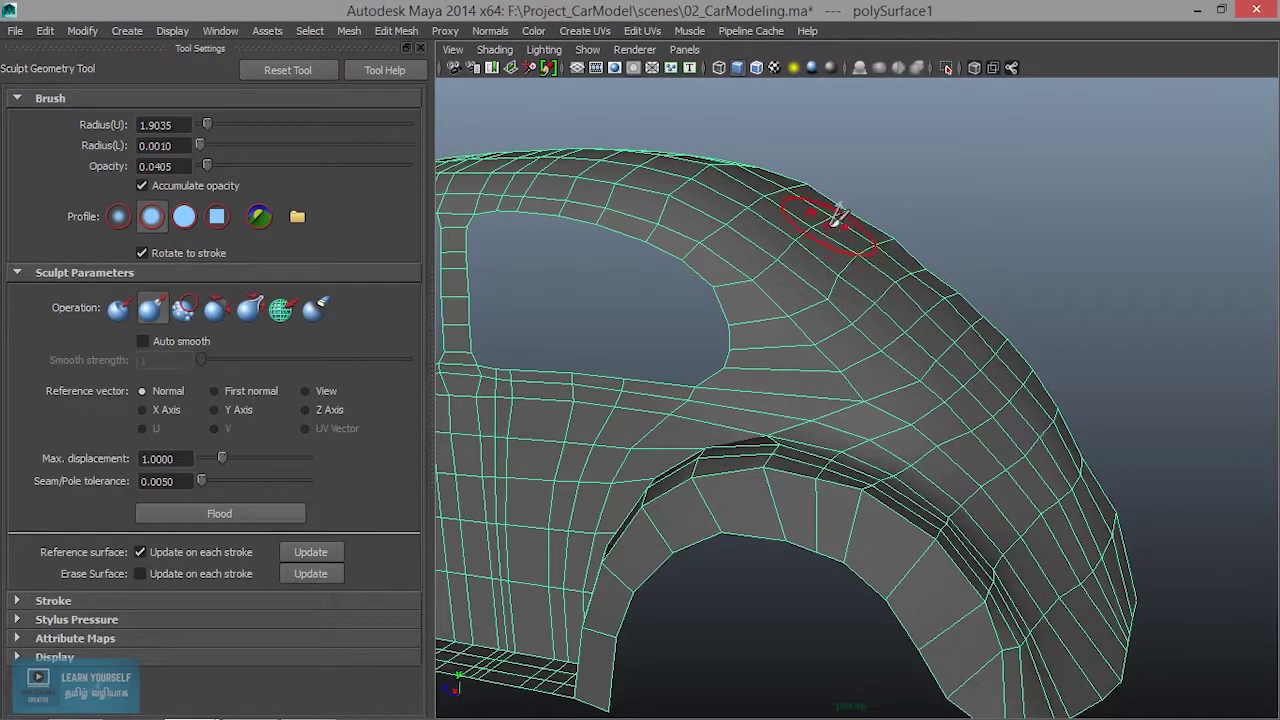
{"action": "left_click_drag", "start_coordinate": [894, 257], "coordinate": [800, 235], "text": "alt"}
{"action": "mouse_move", "coordinate": [884, 268]}
{"action": "left_mouse_down", "text": "alt"}
{"action": "mouse_move", "coordinate": [920, 289]}
{"action": "mouse_move", "coordinate": [814, 214]}
{"action": "left_mouse_up", "text": "alt"}
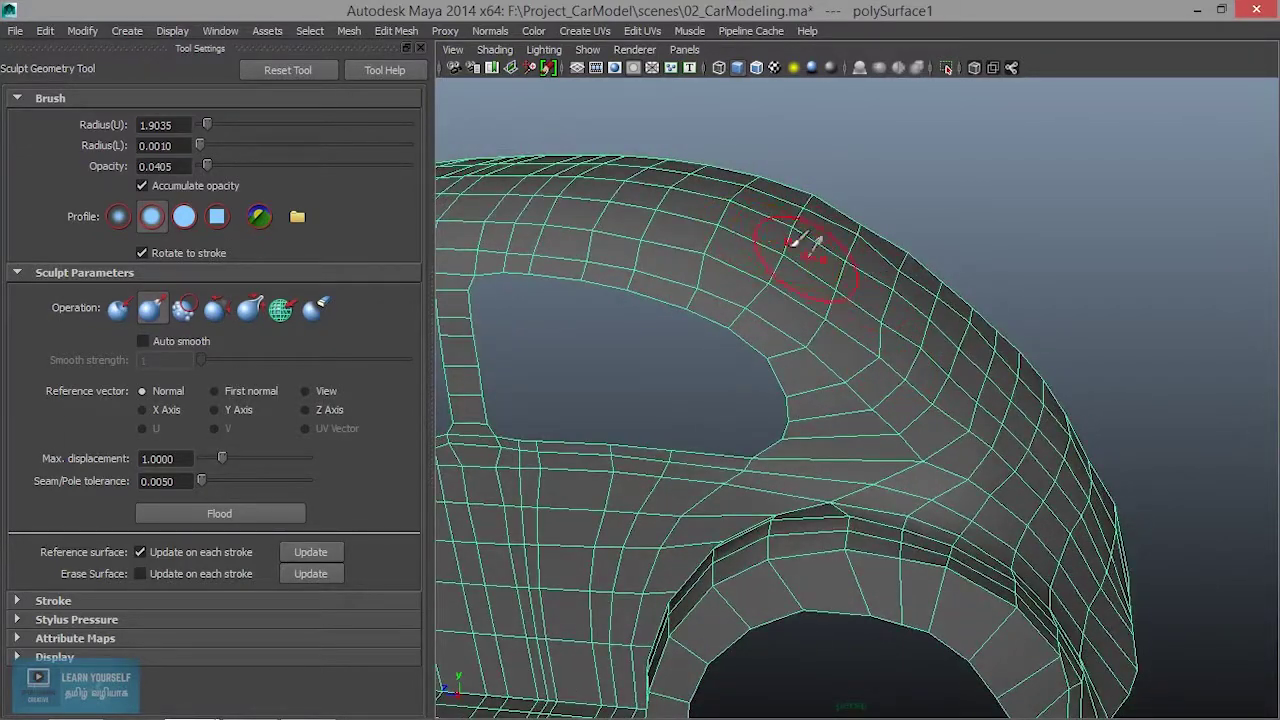
{"action": "left_click_drag", "start_coordinate": [958, 313], "coordinate": [1092, 390], "text": "alt"}
{"action": "left_click_drag", "start_coordinate": [880, 368], "coordinate": [779, 420], "text": "alt"}
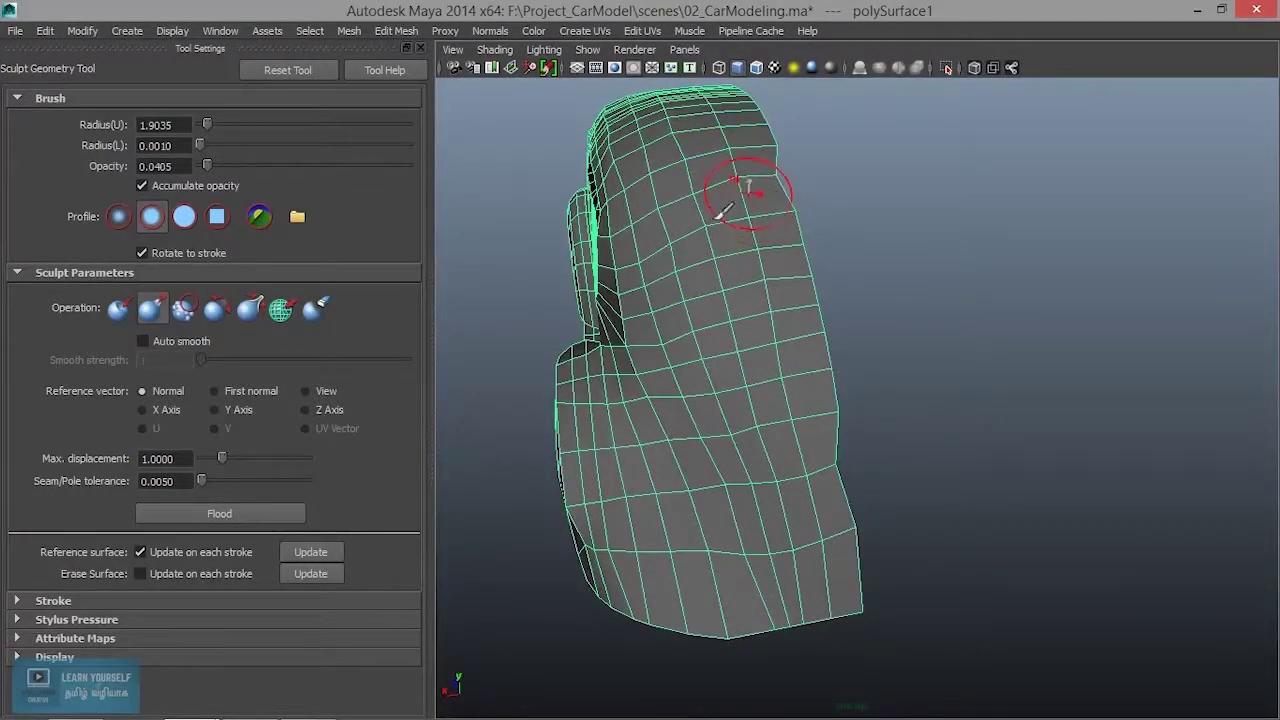
Pull out the upper back of the body near its open center edge.
{"action": "left_click_drag", "start_coordinate": [722, 212], "coordinate": [782, 217], "text": "alt"}
{"action": "left_click_drag", "start_coordinate": [660, 245], "coordinate": [766, 220], "text": "alt"}
{"action": "mouse_move", "coordinate": [975, 440]}
{"action": "left_mouse_down", "text": "alt"}
{"action": "mouse_move", "coordinate": [974, 346]}
{"action": "mouse_move", "coordinate": [1010, 332]}
{"action": "left_mouse_up", "text": "alt"}
{"action": "mouse_move", "coordinate": [1054, 426]}
{"action": "left_mouse_down", "text": "alt"}
{"action": "mouse_move", "coordinate": [864, 334]}
{"action": "mouse_move", "coordinate": [803, 334]}
{"action": "mouse_move", "coordinate": [817, 370]}
{"action": "mouse_move", "coordinate": [846, 314]}
{"action": "mouse_move", "coordinate": [793, 290]}
{"action": "mouse_move", "coordinate": [809, 320]}
{"action": "mouse_move", "coordinate": [954, 294]}
{"action": "mouse_move", "coordinate": [835, 353]}
{"action": "mouse_move", "coordinate": [934, 323]}
{"action": "mouse_move", "coordinate": [923, 380]}
{"action": "mouse_move", "coordinate": [544, 362]}
{"action": "left_mouse_up", "text": "alt"}
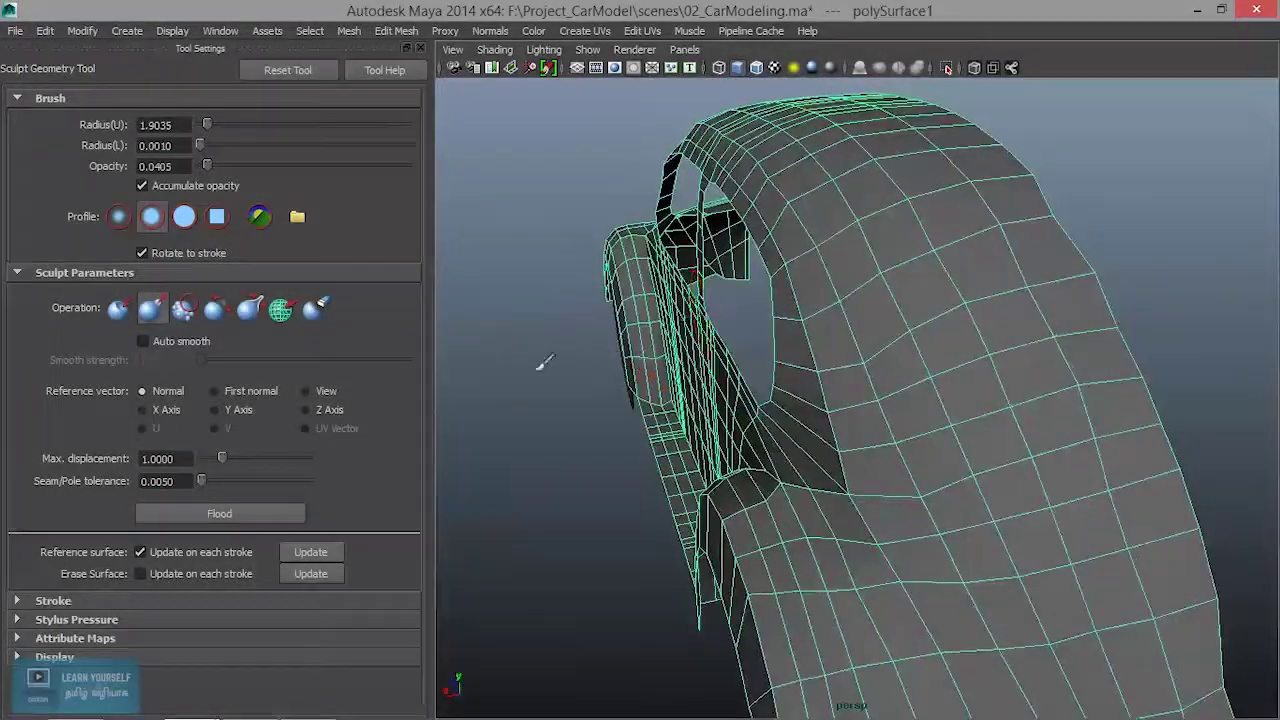
{"action": "mouse_move", "coordinate": [845, 320]}
{"action": "left_mouse_down", "text": "alt"}
{"action": "mouse_move", "coordinate": [951, 354]}
{"action": "mouse_move", "coordinate": [1106, 366]}
{"action": "mouse_move", "coordinate": [1014, 406]}
{"action": "mouse_move", "coordinate": [860, 285]}
{"action": "left_mouse_up", "text": "alt"}
Pull out the lower rear panel and the sloping back above the rear fender.
{"action": "left_click_drag", "start_coordinate": [908, 337], "coordinate": [740, 455], "text": "alt"}
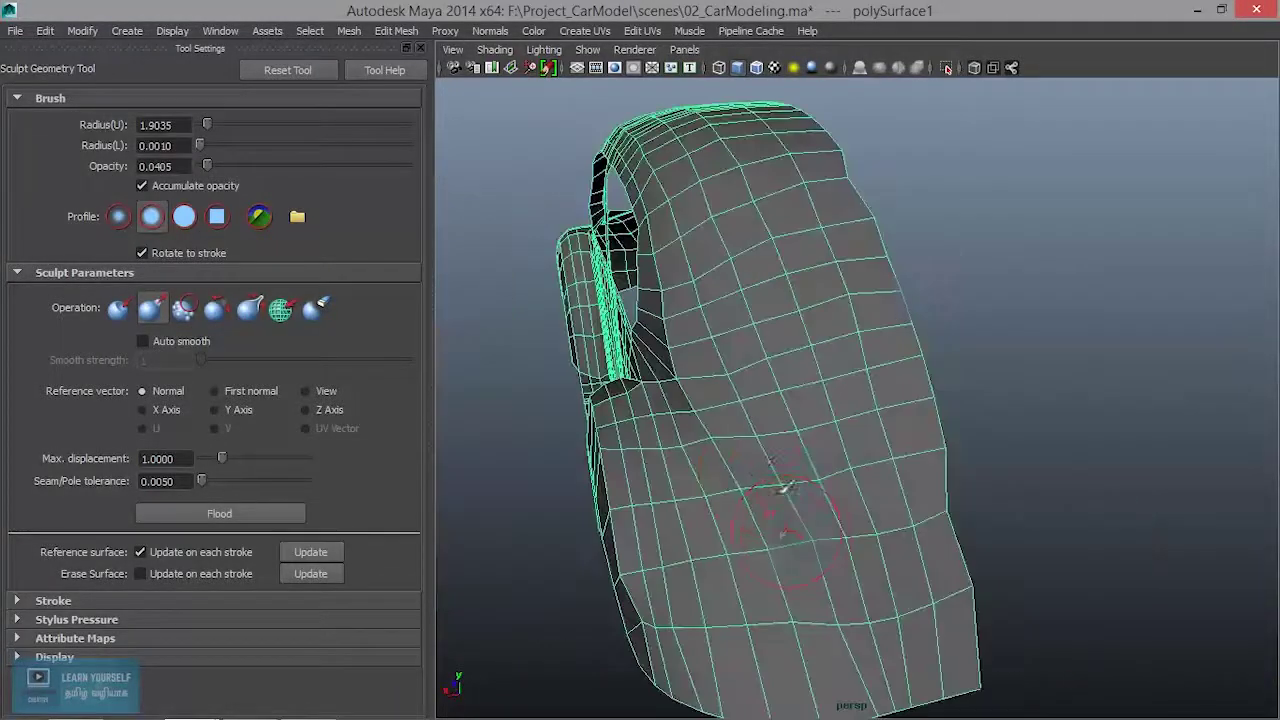
{"action": "left_click_drag", "start_coordinate": [825, 590], "coordinate": [866, 372], "text": "alt"}
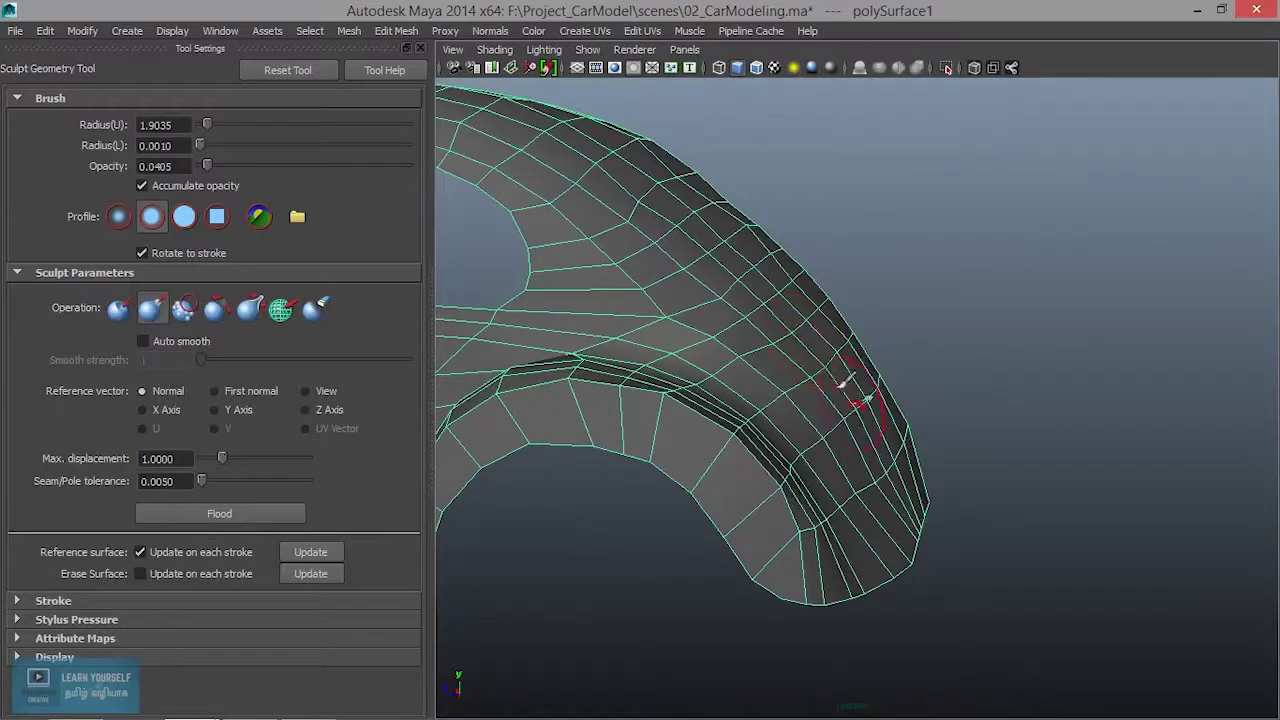
{"action": "left_click_drag", "start_coordinate": [783, 308], "coordinate": [787, 258], "text": "alt"}
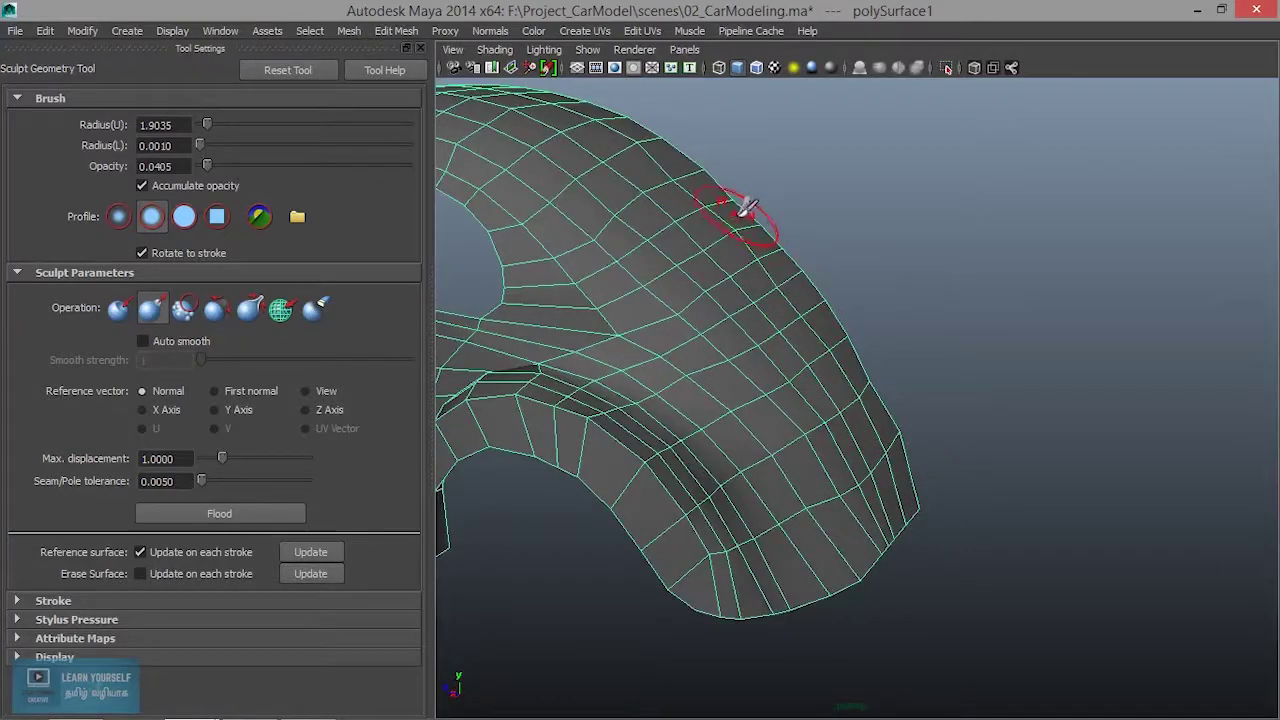
{"action": "left_click_drag", "start_coordinate": [745, 200], "coordinate": [657, 187], "text": "alt"}
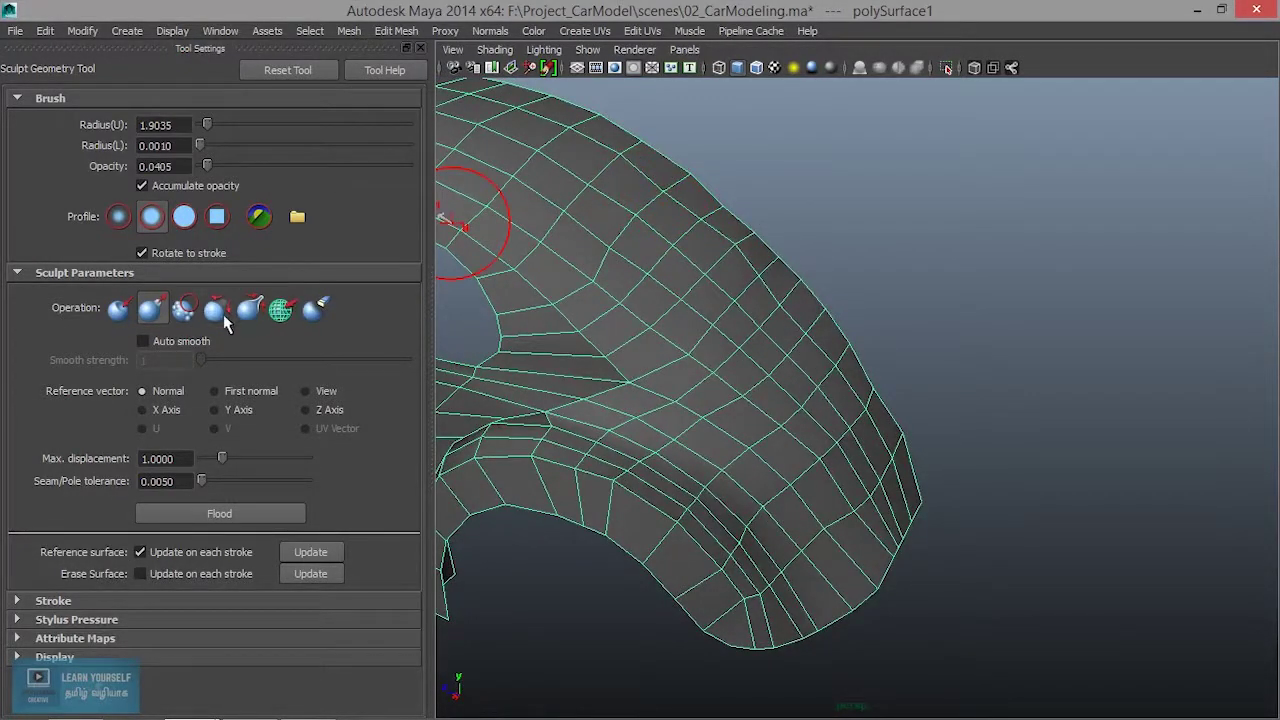
Return the sculpt operation to Smooth and even out the pulled surface of the car's back.
{"action": "left_click", "coordinate": [184, 308]}
{"action": "mouse_move", "coordinate": [760, 300]}
{"action": "left_mouse_down", "text": "alt"}
{"action": "mouse_move", "coordinate": [808, 343]}
{"action": "mouse_move", "coordinate": [677, 172]}
{"action": "left_mouse_up", "text": "alt"}
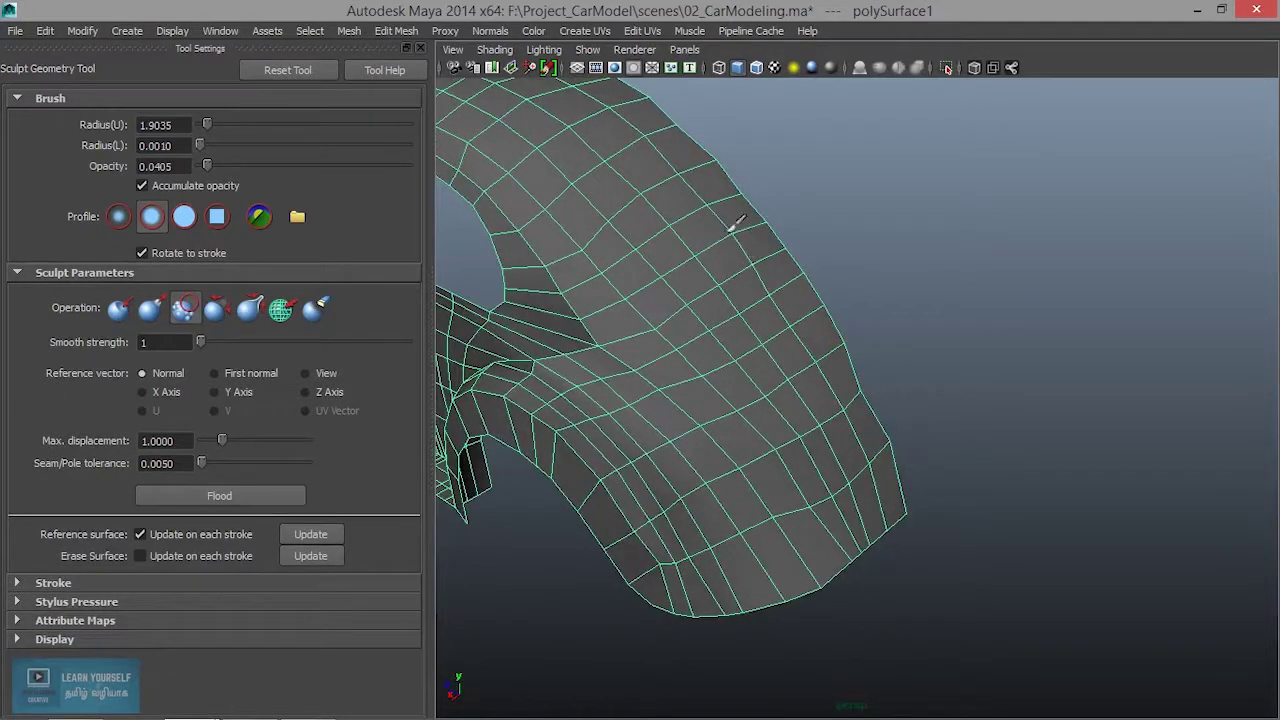
{"action": "mouse_move", "coordinate": [700, 275]}
{"action": "left_mouse_down", "text": "alt"}
{"action": "mouse_move", "coordinate": [730, 265]}
{"action": "mouse_move", "coordinate": [688, 180]}
{"action": "mouse_move", "coordinate": [586, 177]}
{"action": "mouse_move", "coordinate": [766, 303]}
{"action": "mouse_move", "coordinate": [787, 396]}
{"action": "left_mouse_up", "text": "alt"}
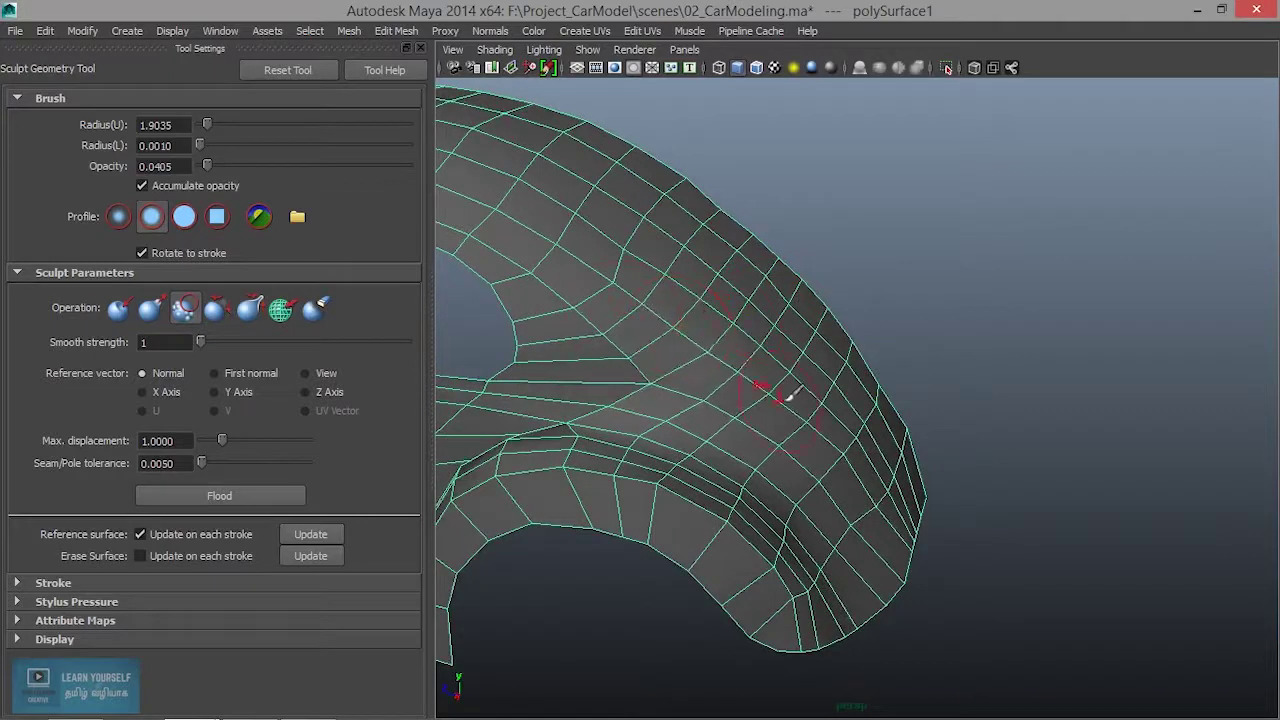
{"action": "left_click_drag", "start_coordinate": [871, 408], "coordinate": [766, 349], "text": "alt"}
{"action": "left_click_drag", "start_coordinate": [720, 388], "coordinate": [971, 343], "text": "alt"}
{"action": "left_click_drag", "start_coordinate": [985, 399], "coordinate": [1035, 298], "text": "alt"}
{"action": "left_click_drag", "start_coordinate": [1068, 349], "coordinate": [1120, 391], "text": "alt"}
Leave the sculpting tool, return to object mode and deselect the car body.
{"action": "right_click_drag", "start_coordinate": [1138, 438], "coordinate": [1066, 466], "text": "alt"}
{"action": "left_click_drag", "start_coordinate": [1066, 466], "coordinate": [940, 456], "text": "alt"}
{"action": "middle_click_drag", "start_coordinate": [940, 456], "coordinate": [1025, 456], "text": "alt"}
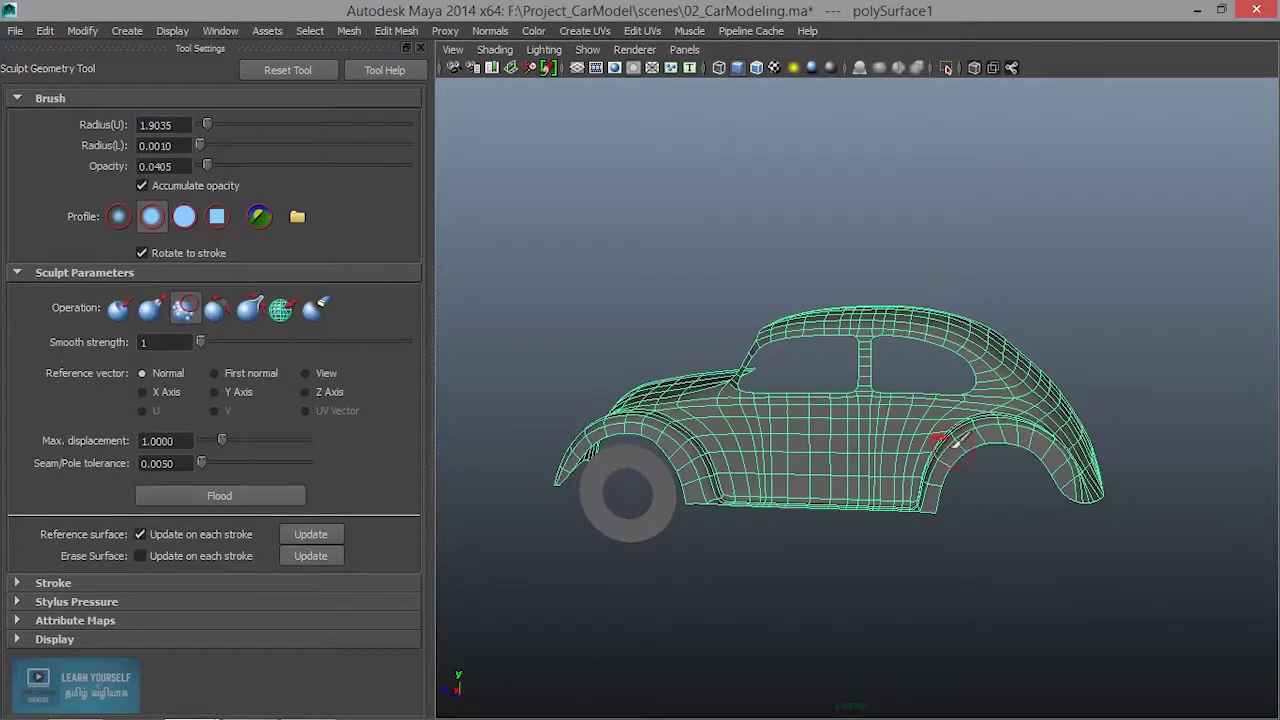
{"action": "key", "text": "q"}
{"action": "right_click_drag", "start_coordinate": [953, 326], "coordinate": [1034, 260]}
{"action": "left_click", "coordinate": [1100, 360]}
Examine the shaded car body from the rear and side for remaining surface irregularities.
{"action": "left_click_drag", "start_coordinate": [1100, 360], "coordinate": [990, 380], "text": "alt"}
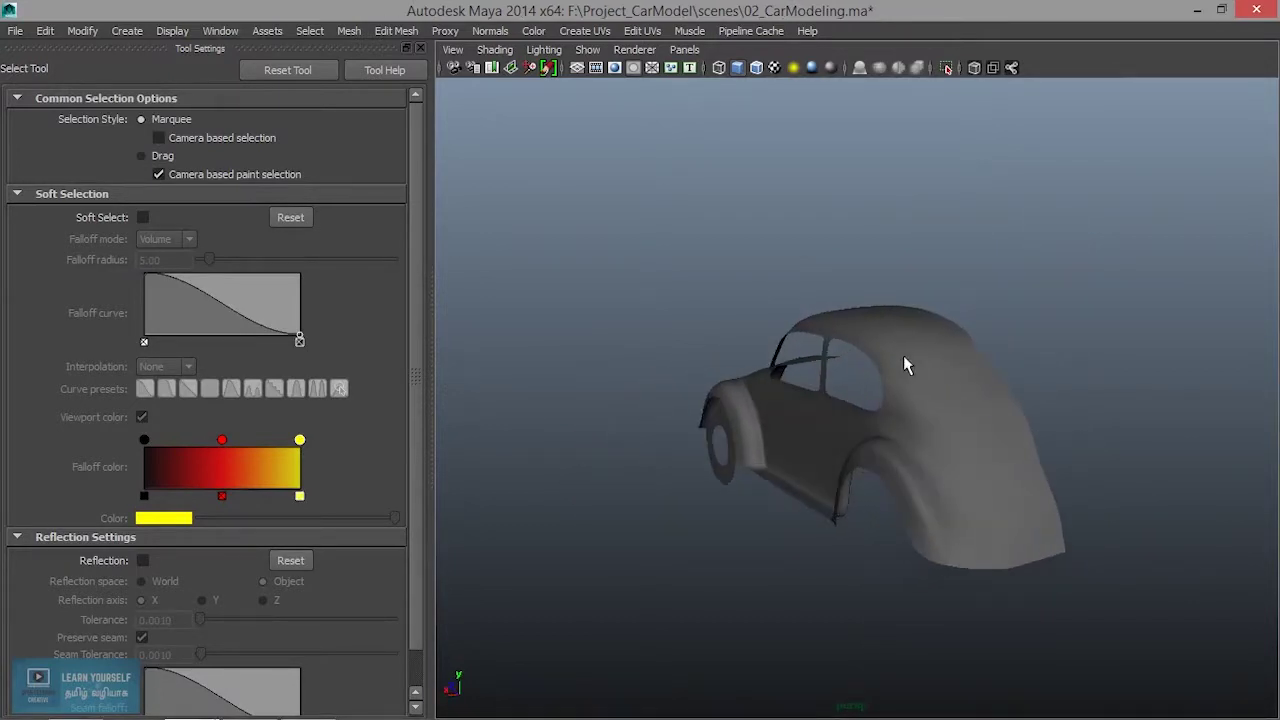
{"action": "right_click_drag", "start_coordinate": [906, 366], "coordinate": [983, 440], "text": "alt"}
{"action": "left_click_drag", "start_coordinate": [983, 440], "coordinate": [946, 423], "text": "alt"}
{"action": "scroll", "coordinate": [1049, 498], "scroll_direction": "down", "scroll_amount": 5}
{"action": "left_click_drag", "start_coordinate": [909, 498], "coordinate": [985, 498], "text": "alt"}
{"action": "right_click_drag", "start_coordinate": [985, 498], "coordinate": [1100, 545], "text": "alt"}
{"action": "middle_click_drag", "start_coordinate": [1040, 521], "coordinate": [1008, 509], "text": "alt"}
{"action": "left_click_drag", "start_coordinate": [1007, 509], "coordinate": [849, 463], "text": "alt"}
Select the car body again and reactivate the Sculpt Geometry Tool.
{"action": "left_click", "coordinate": [703, 421]}
{"action": "left_click_drag", "start_coordinate": [703, 421], "coordinate": [757, 449], "text": "alt"}
{"action": "right_click_drag", "start_coordinate": [757, 449], "coordinate": [782, 466], "text": "alt"}
{"action": "left_click_drag", "start_coordinate": [782, 466], "coordinate": [806, 506], "text": "alt"}
{"action": "middle_click_drag", "start_coordinate": [806, 506], "coordinate": [909, 536], "text": "alt"}
{"action": "left_click_drag", "start_coordinate": [909, 536], "coordinate": [854, 473], "text": "alt"}
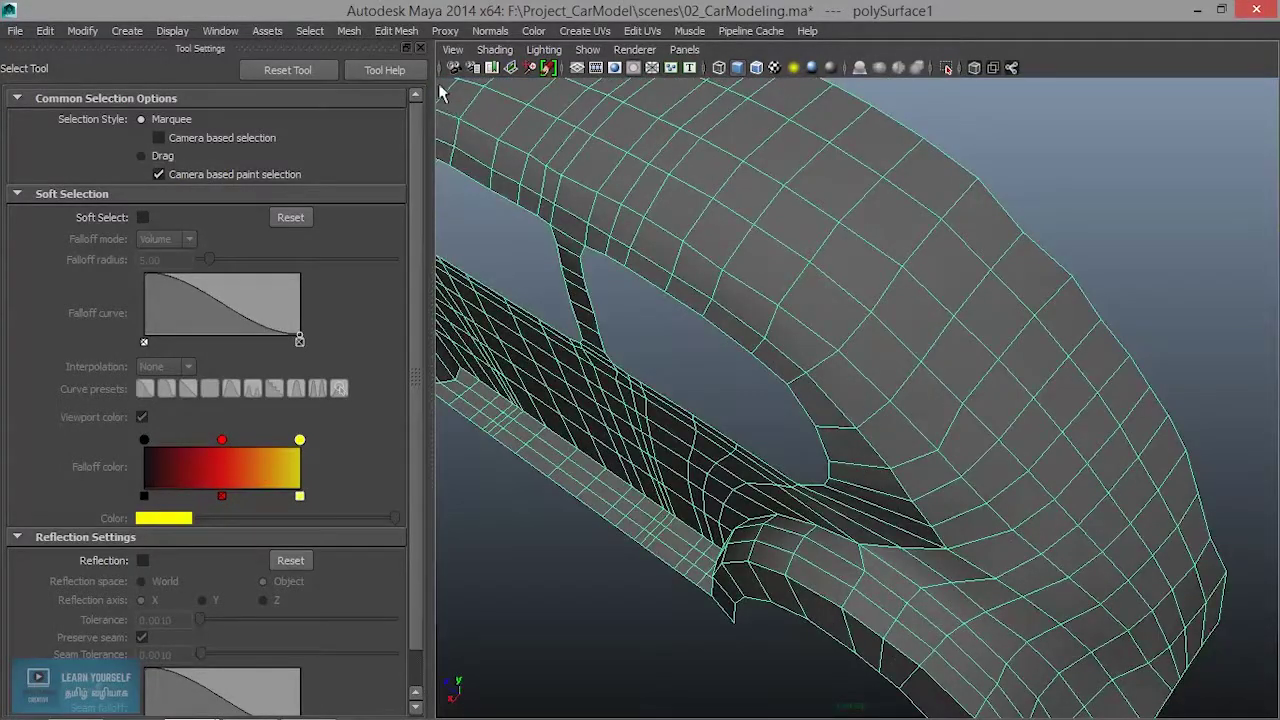
{"action": "left_click", "coordinate": [358, 34]}
{"action": "left_click", "coordinate": [420, 382]}
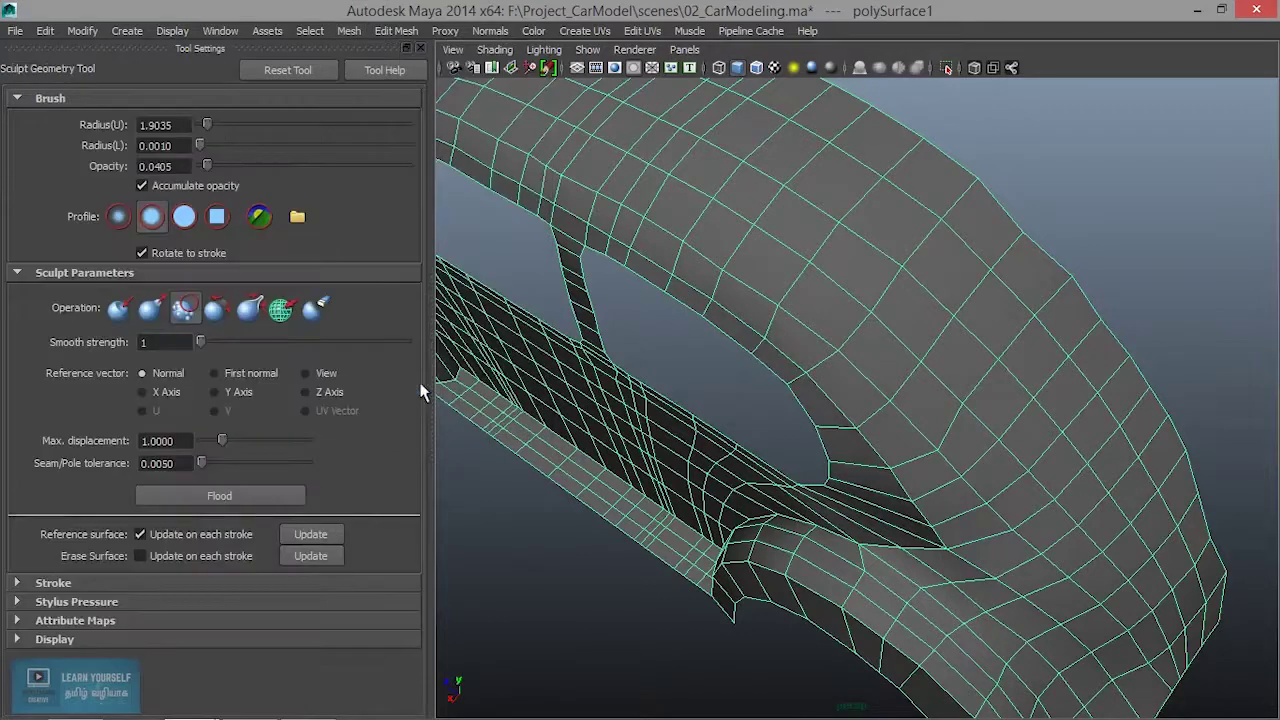
Smooth the mesh around the rear edge of the rear side window.
{"action": "left_click_drag", "start_coordinate": [998, 500], "coordinate": [999, 469], "text": "alt"}
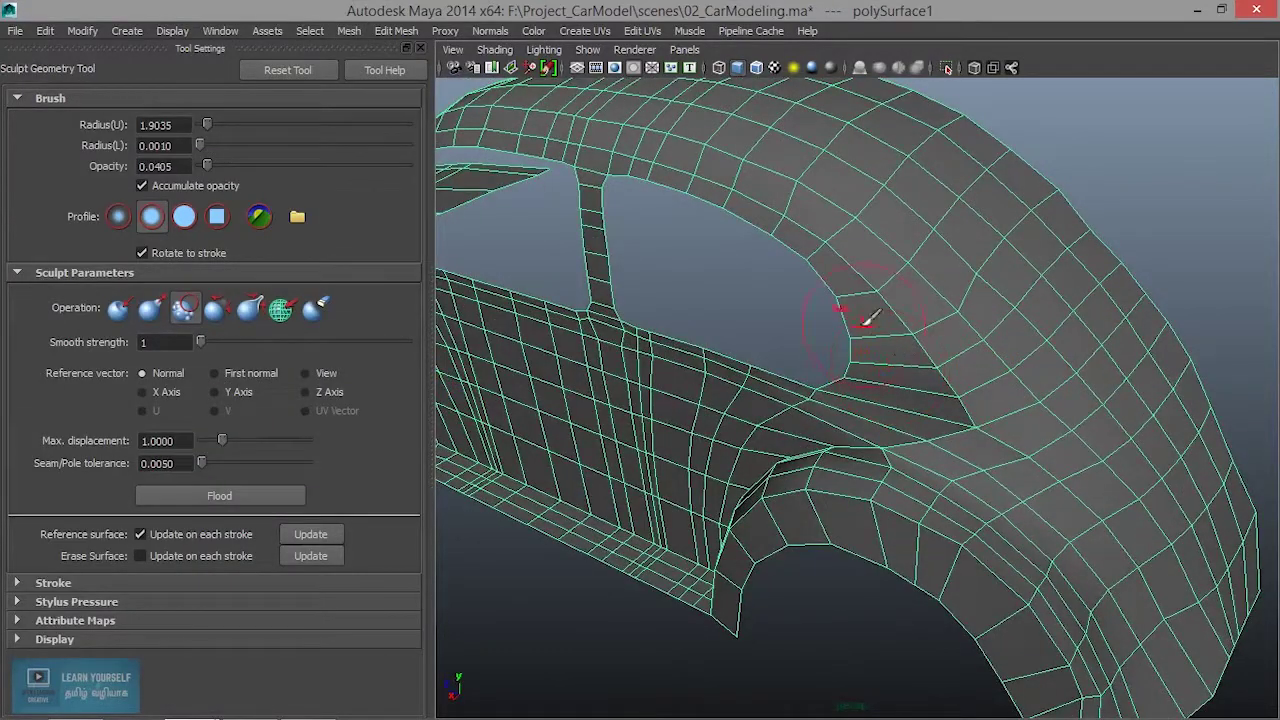
{"action": "mouse_move", "coordinate": [868, 372]}
{"action": "left_mouse_down", "text": "alt"}
{"action": "mouse_move", "coordinate": [969, 366]}
{"action": "mouse_move", "coordinate": [1051, 326]}
{"action": "mouse_move", "coordinate": [858, 378]}
{"action": "mouse_move", "coordinate": [863, 354]}
{"action": "mouse_move", "coordinate": [770, 312]}
{"action": "left_mouse_up", "text": "alt"}
{"action": "left_click_drag", "start_coordinate": [752, 376], "coordinate": [808, 391], "text": "alt"}
{"action": "right_click_drag", "start_coordinate": [888, 391], "coordinate": [773, 391], "text": "alt"}
{"action": "left_click_drag", "start_coordinate": [775, 390], "coordinate": [745, 302], "text": "alt"}
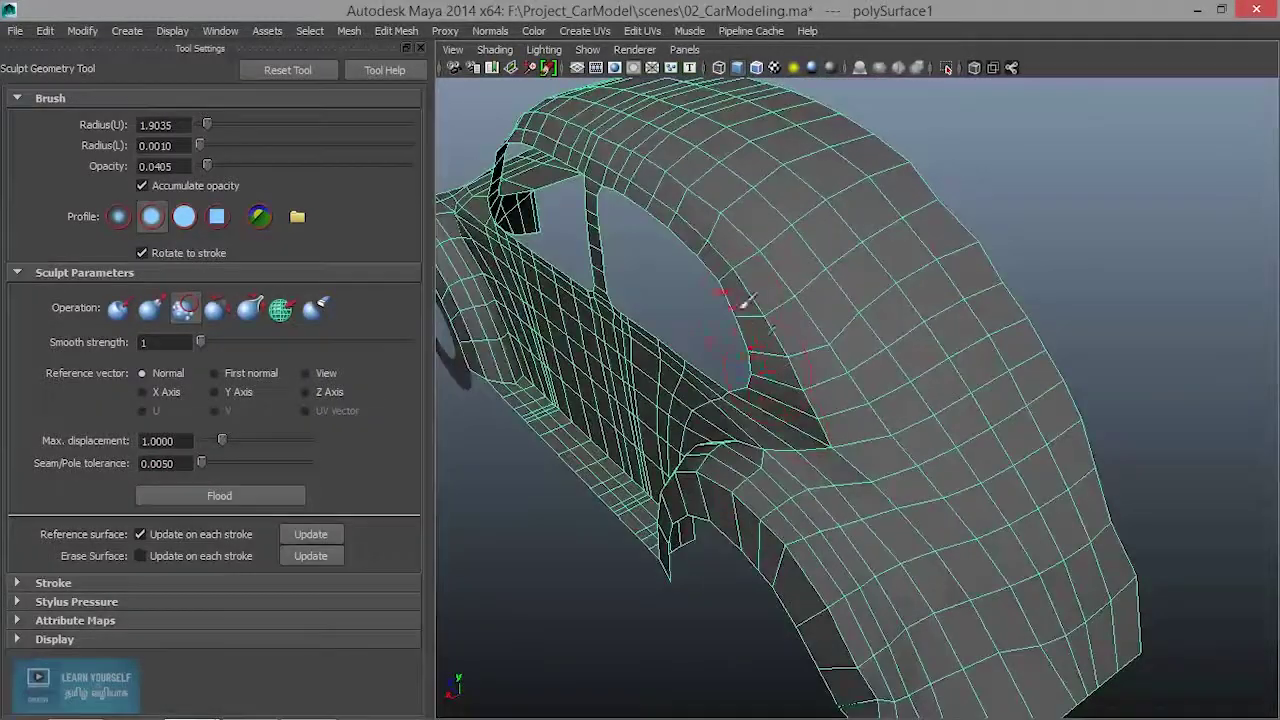
{"action": "left_click_drag", "start_coordinate": [818, 398], "coordinate": [733, 308], "text": "alt"}
{"action": "left_click_drag", "start_coordinate": [753, 365], "coordinate": [727, 322], "text": "alt"}
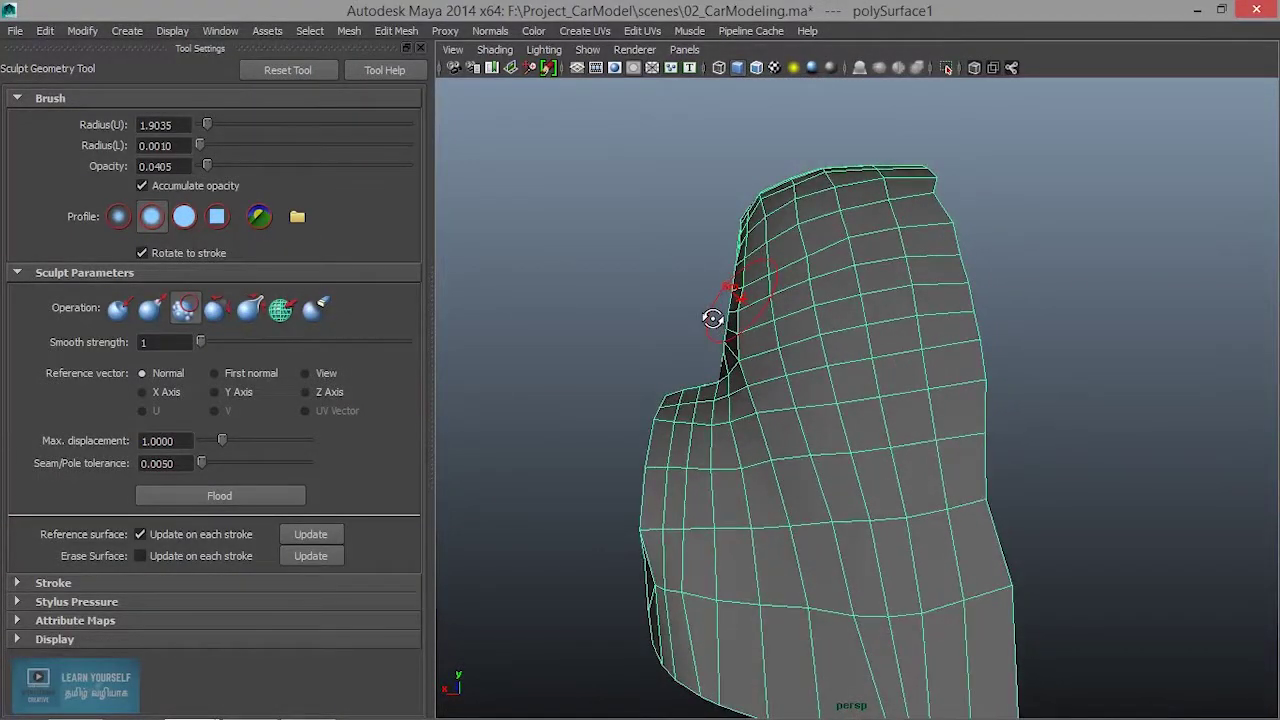
Leave the Sculpt Geometry Tool for the Select Tool and hide the tool settings.
{"action": "mouse_move", "coordinate": [724, 334]}
{"action": "left_mouse_down", "text": "alt"}
{"action": "mouse_move", "coordinate": [883, 334]}
{"action": "mouse_move", "coordinate": [1134, 420]}
{"action": "mouse_move", "coordinate": [950, 275]}
{"action": "left_mouse_up", "text": "alt"}
{"action": "left_click_drag", "start_coordinate": [932, 390], "coordinate": [957, 371], "text": "alt"}
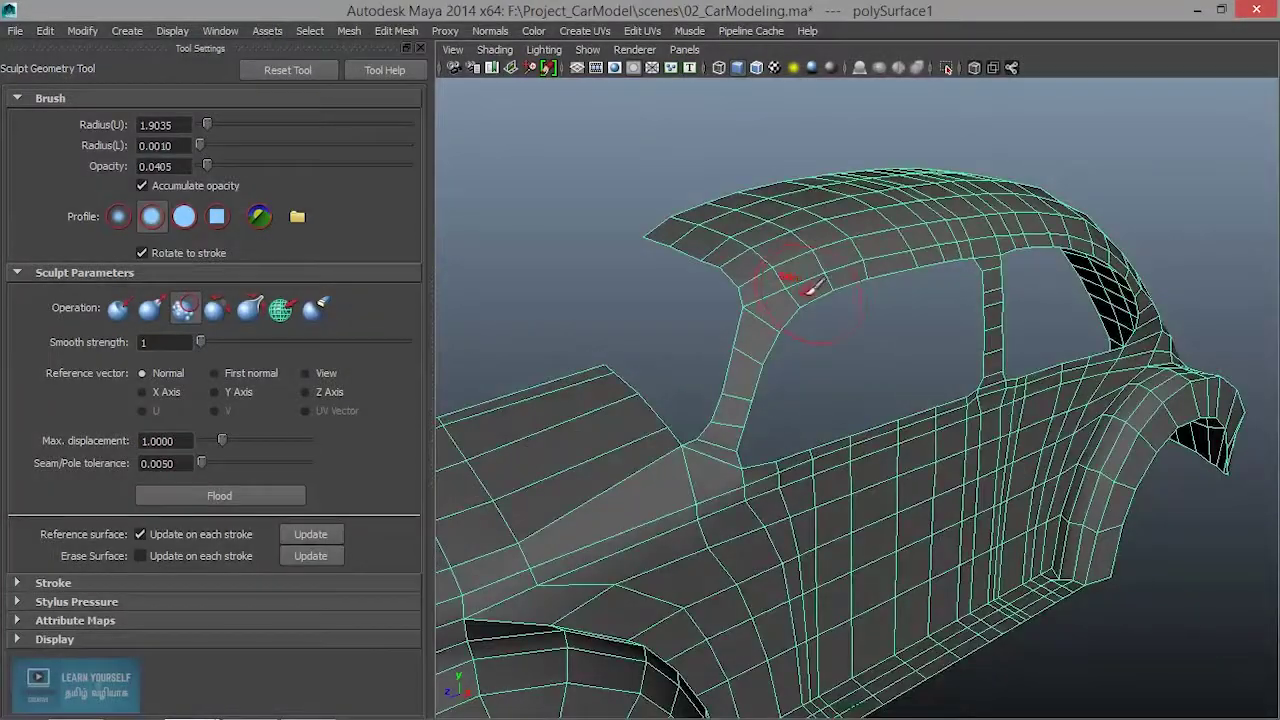
{"action": "left_click_drag", "start_coordinate": [748, 440], "coordinate": [770, 290], "text": "alt"}
{"action": "left_click_drag", "start_coordinate": [732, 342], "coordinate": [802, 274], "text": "alt"}
{"action": "left_click_drag", "start_coordinate": [738, 357], "coordinate": [720, 240], "text": "alt"}
{"action": "mouse_move", "coordinate": [960, 455]}
{"action": "left_mouse_down", "text": "alt"}
{"action": "mouse_move", "coordinate": [990, 445]}
{"action": "mouse_move", "coordinate": [943, 458]}
{"action": "mouse_move", "coordinate": [777, 434]}
{"action": "left_mouse_up", "text": "alt"}
{"action": "key", "text": "q"}
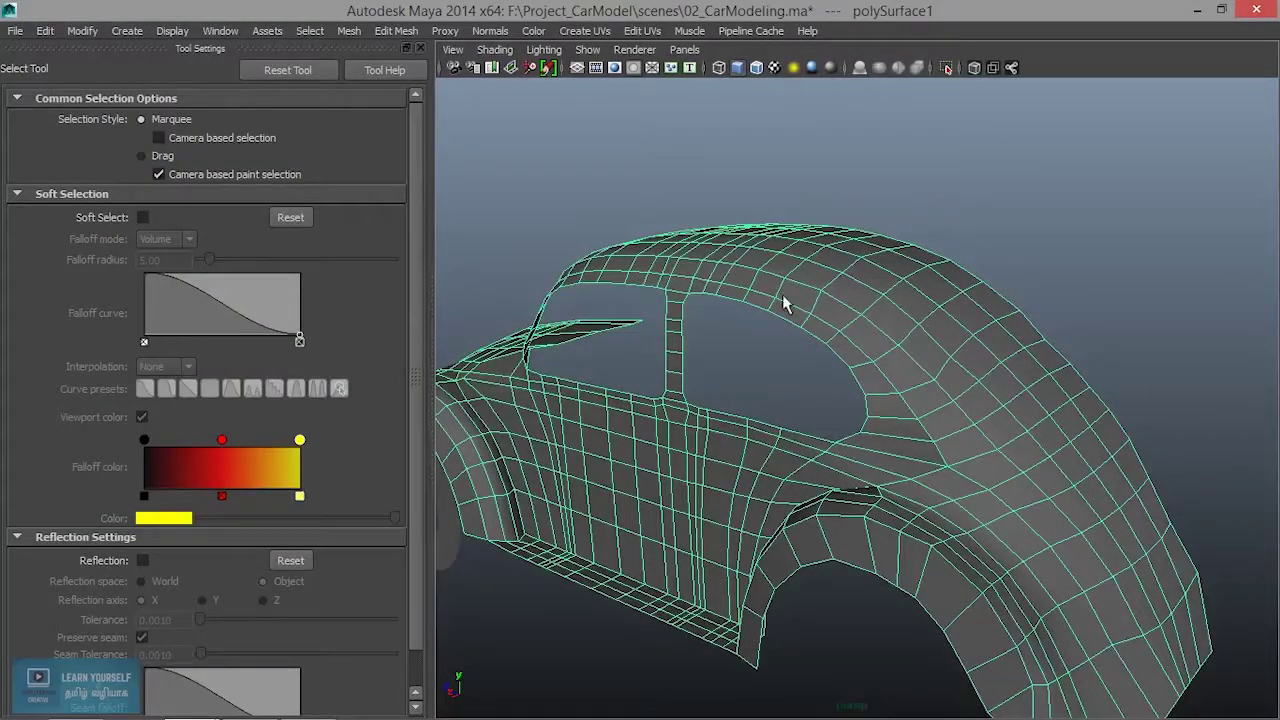
{"action": "left_click", "coordinate": [420, 48]}
{"action": "scroll", "coordinate": [598, 298], "scroll_direction": "down", "scroll_amount": 4}
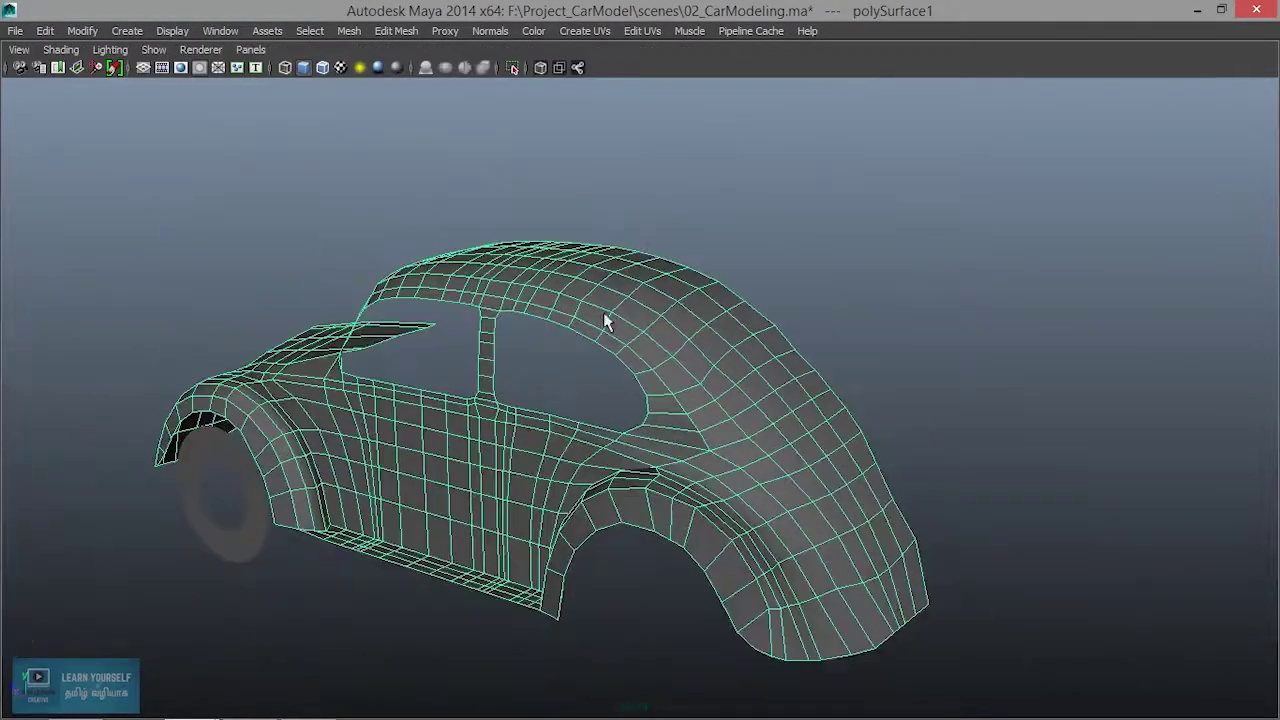
Switch to the top view at the car's rear and enter vertex mode on the body.
{"action": "left_click_drag", "start_coordinate": [663, 308], "coordinate": [929, 429], "text": "alt"}
{"action": "middle_click_drag", "start_coordinate": [929, 429], "coordinate": [934, 178], "text": "alt"}
{"action": "scroll", "coordinate": [820, 455], "scroll_direction": "down", "scroll_amount": 4}
{"action": "left_click_drag", "start_coordinate": [721, 453], "coordinate": [684, 455], "text": "alt"}
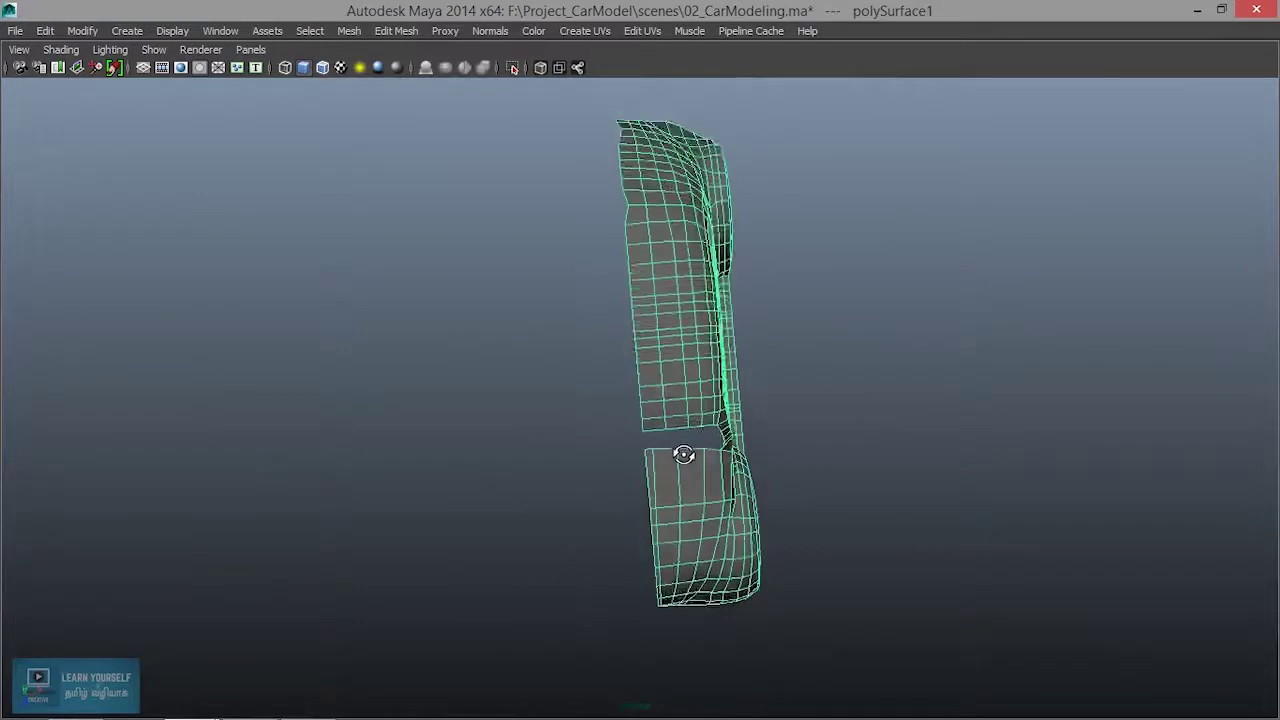
{"action": "key", "text": "space"}
{"action": "key", "text": "space"}
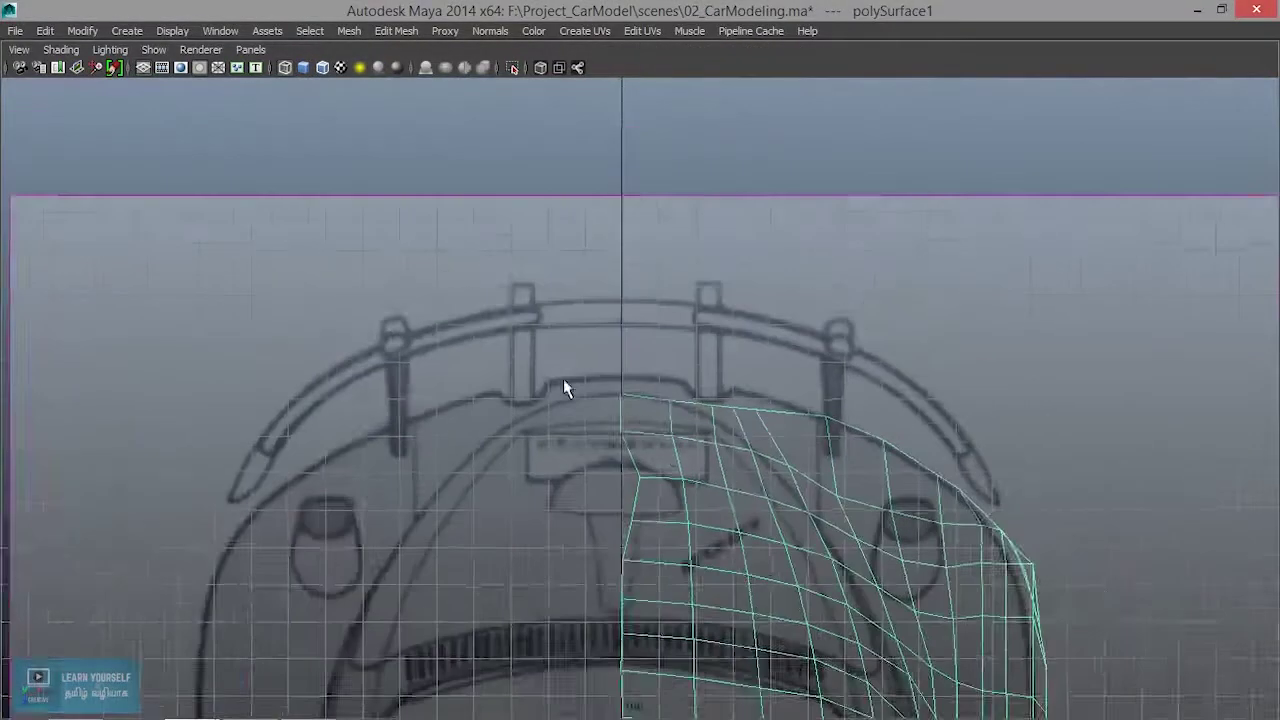
{"action": "scroll", "coordinate": [640, 430], "scroll_direction": "down", "scroll_amount": 3}
{"action": "middle_click_drag", "start_coordinate": [729, 563], "coordinate": [750, 346], "text": "alt"}
{"action": "right_click_drag", "start_coordinate": [740, 258], "coordinate": [644, 261]}
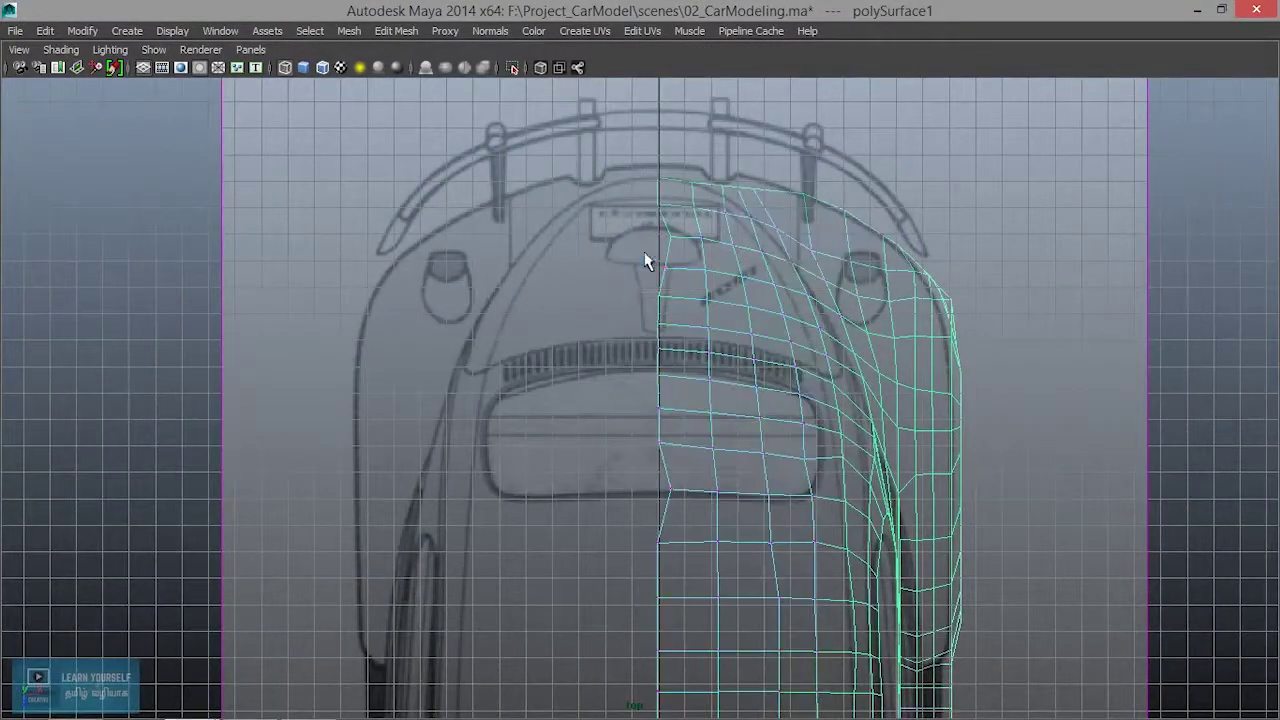
Select the rear centreline vertices and scale them along X into a straight line.
{"action": "left_click_drag", "start_coordinate": [683, 438], "coordinate": [680, 446]}
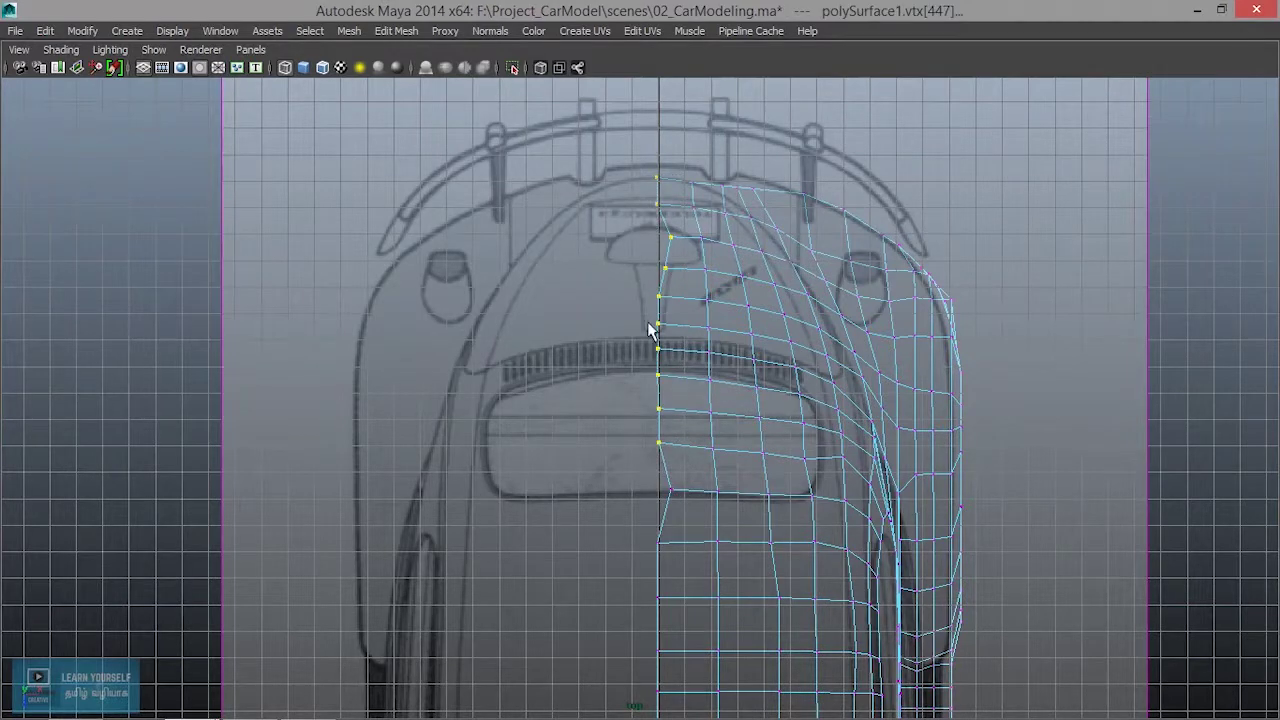
{"action": "key", "text": "r"}
{"action": "left_click_drag", "start_coordinate": [587, 314], "coordinate": [664, 326]}
Align the four roof centreline vertices just ahead of the rear window by scaling them flat along X.
{"action": "middle_click_drag", "start_coordinate": [705, 472], "coordinate": [700, 314], "text": "alt"}
{"action": "left_click_drag", "start_coordinate": [683, 537], "coordinate": [694, 512]}
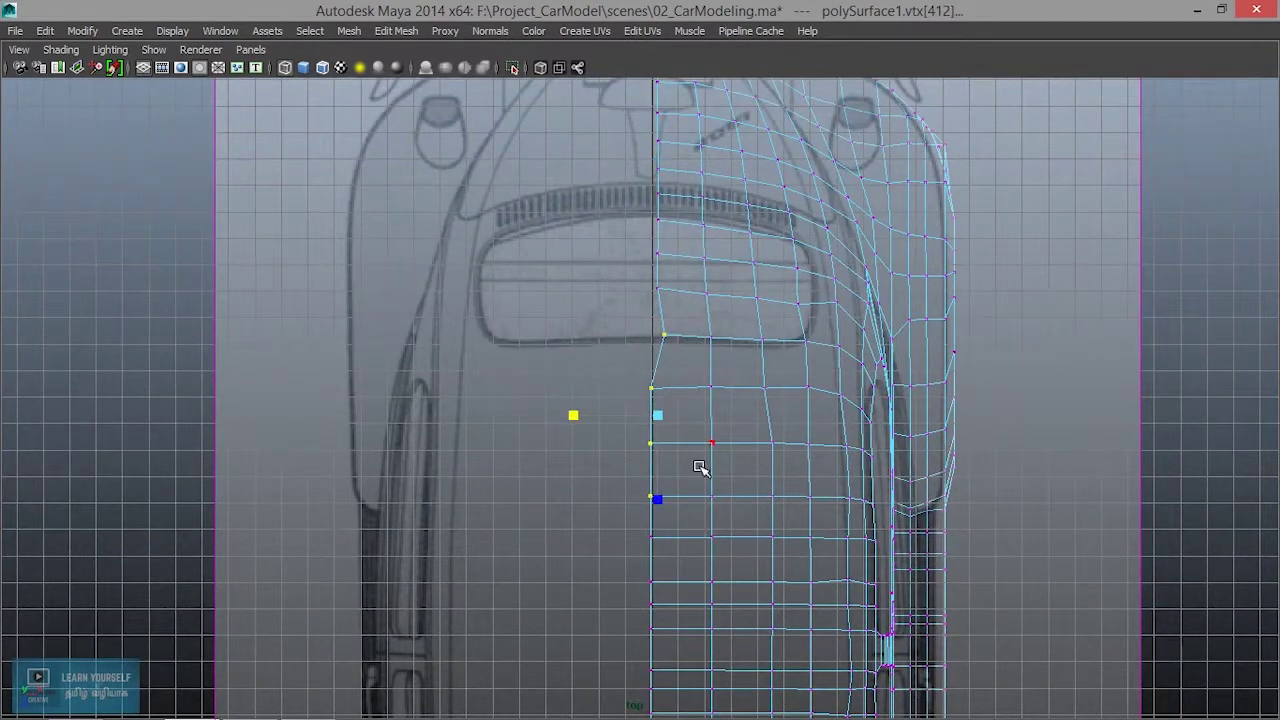
{"action": "left_click_drag", "start_coordinate": [584, 422], "coordinate": [661, 429]}
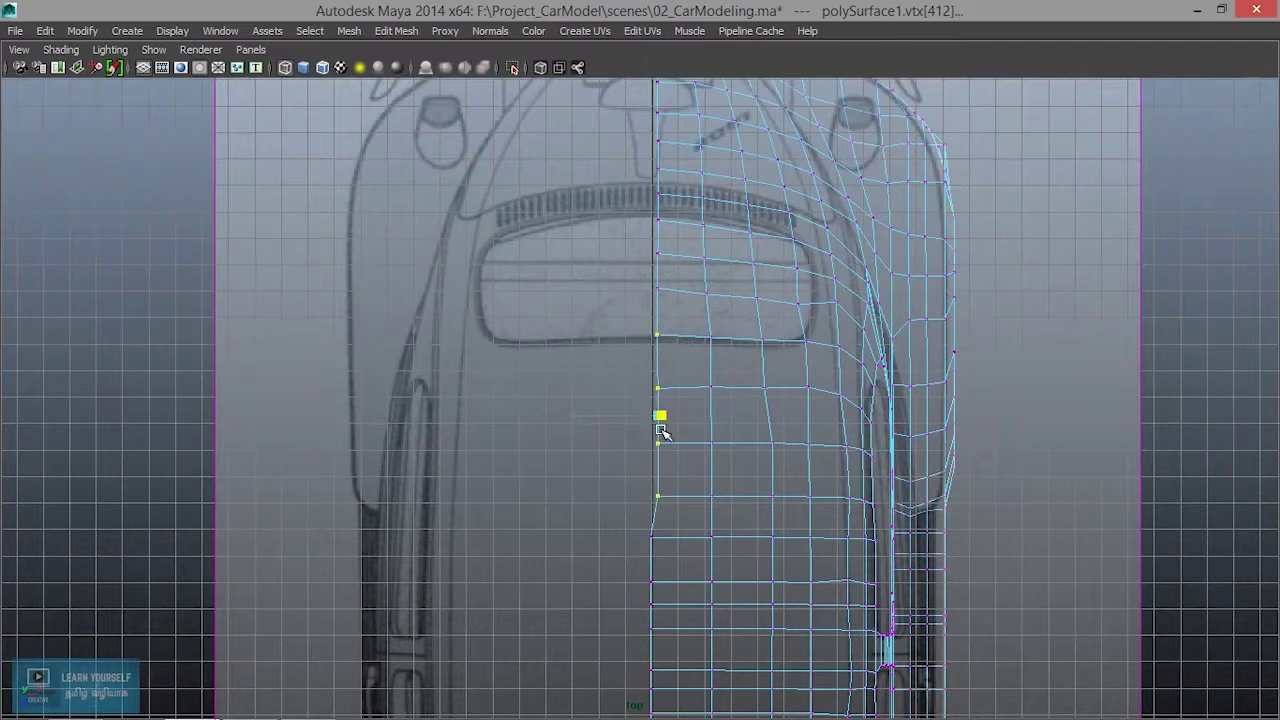
Select the whole centreline vertex row from the rear to the front roof edge and scale it straight along X.
{"action": "middle_click_drag", "start_coordinate": [661, 437], "coordinate": [669, 229], "text": "alt"}
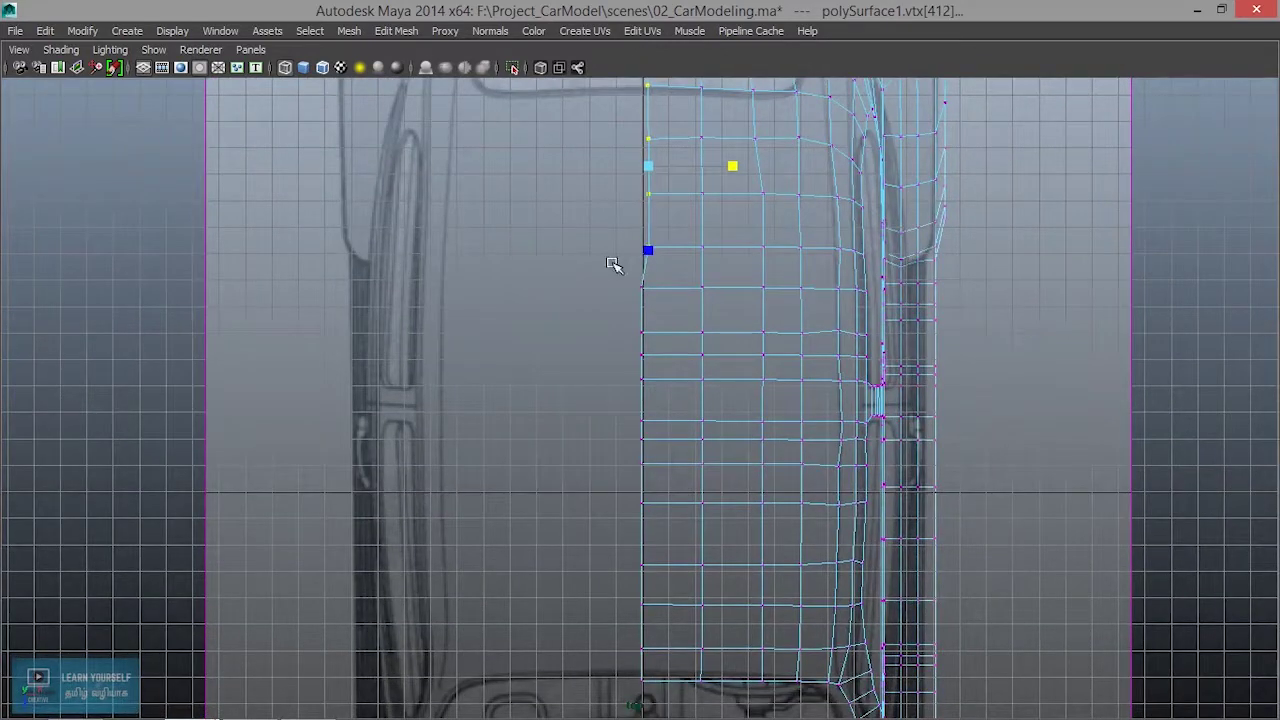
{"action": "left_click_drag", "start_coordinate": [671, 621], "coordinate": [667, 694]}
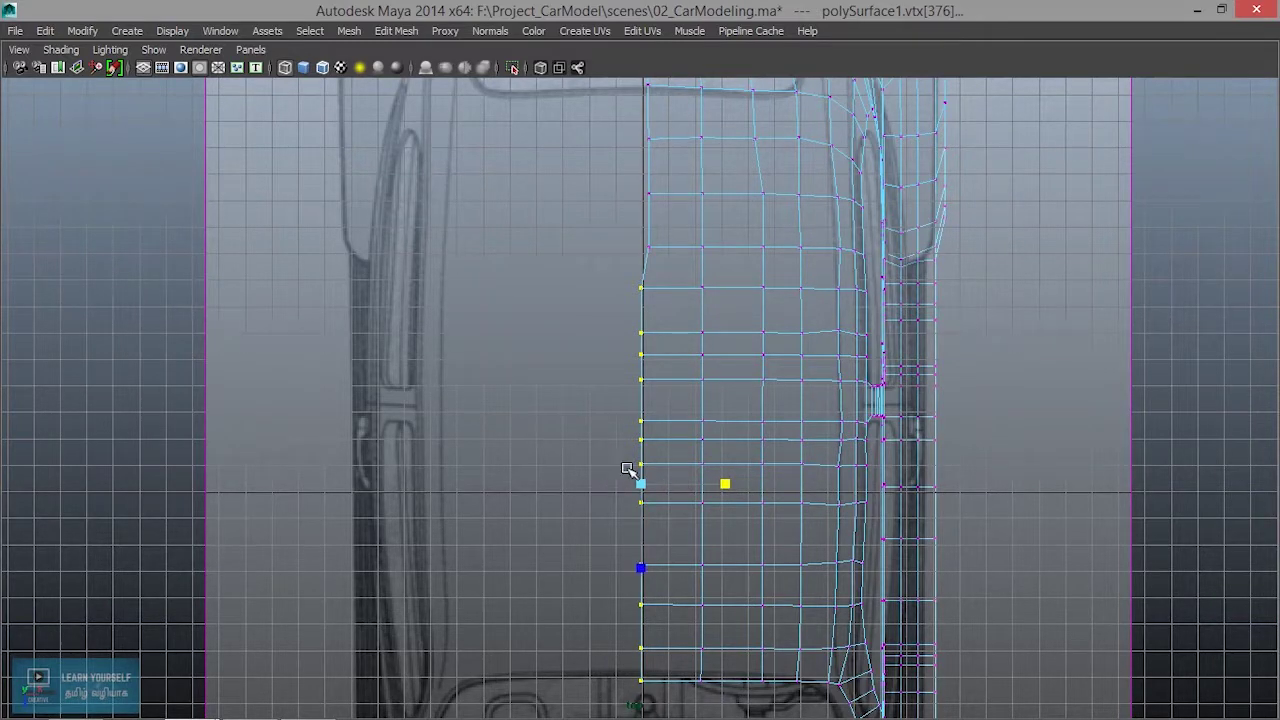
{"action": "scroll", "coordinate": [712, 428], "scroll_direction": "down", "scroll_amount": 6}
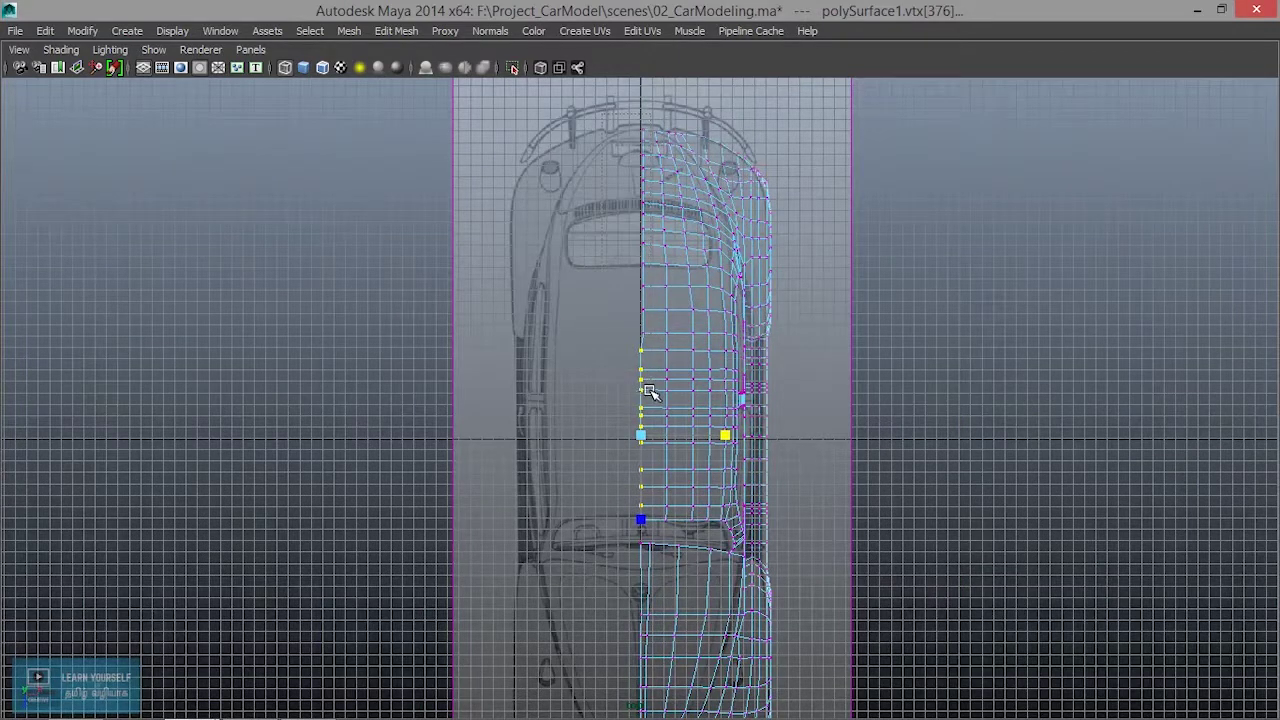
{"action": "scroll", "coordinate": [718, 440], "scroll_direction": "up", "scroll_amount": 2}
{"action": "left_click_drag", "start_coordinate": [561, 303], "coordinate": [620, 314]}
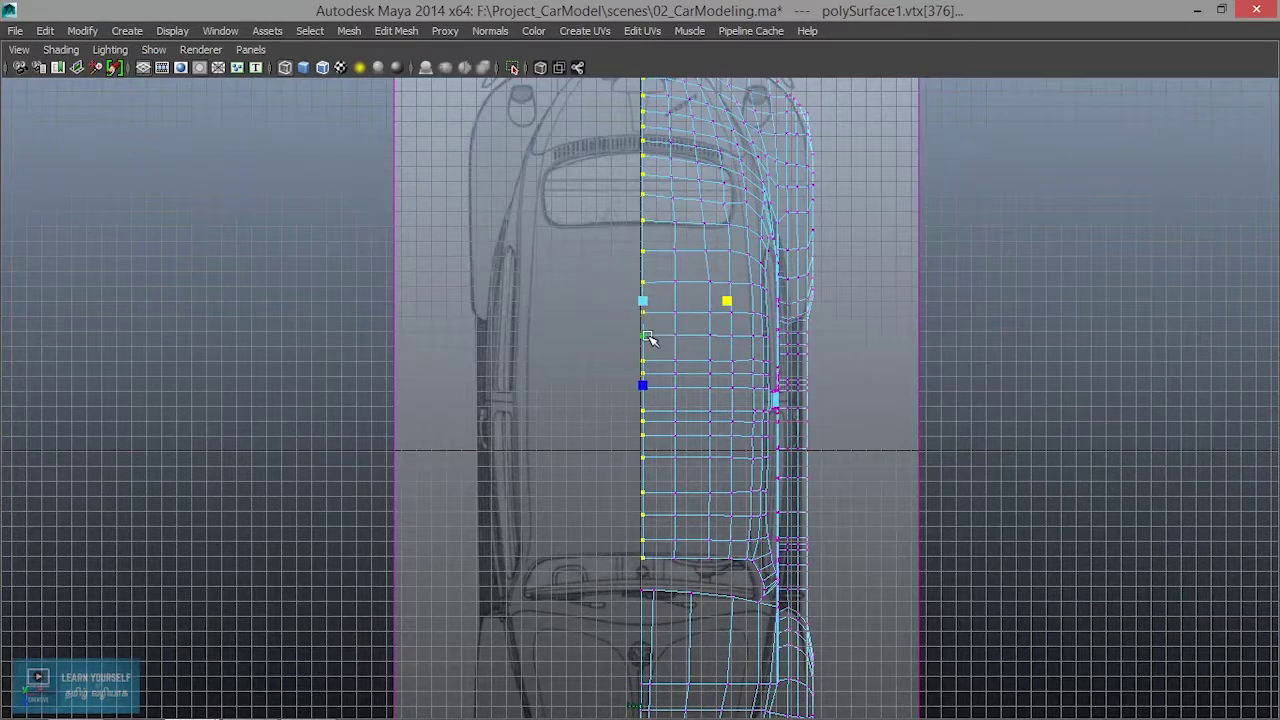
Move the selected centreline vertices along X, snapping them onto the car's centre axis.
{"action": "scroll", "coordinate": [648, 342], "scroll_direction": "up", "scroll_amount": 3}
{"action": "key", "text": "w"}
{"action": "middle_click_drag", "start_coordinate": [716, 292], "coordinate": [716, 380], "text": "alt"}
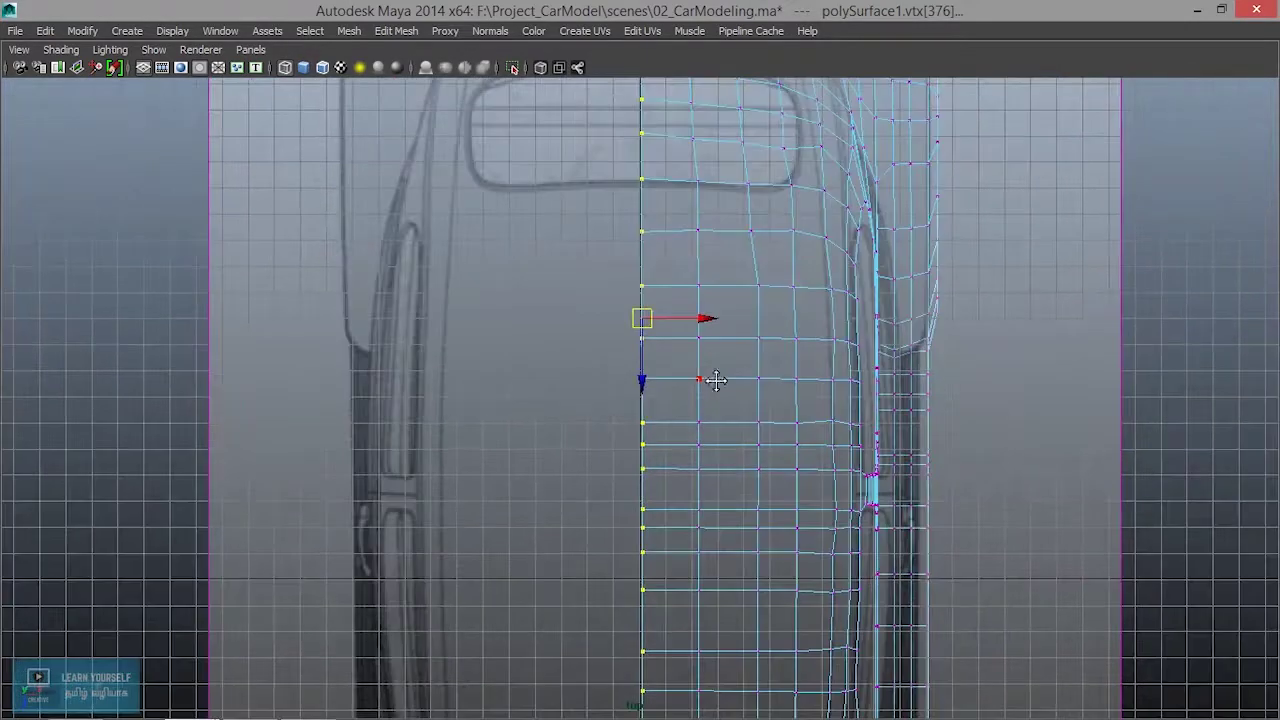
{"action": "key", "text": "v"}
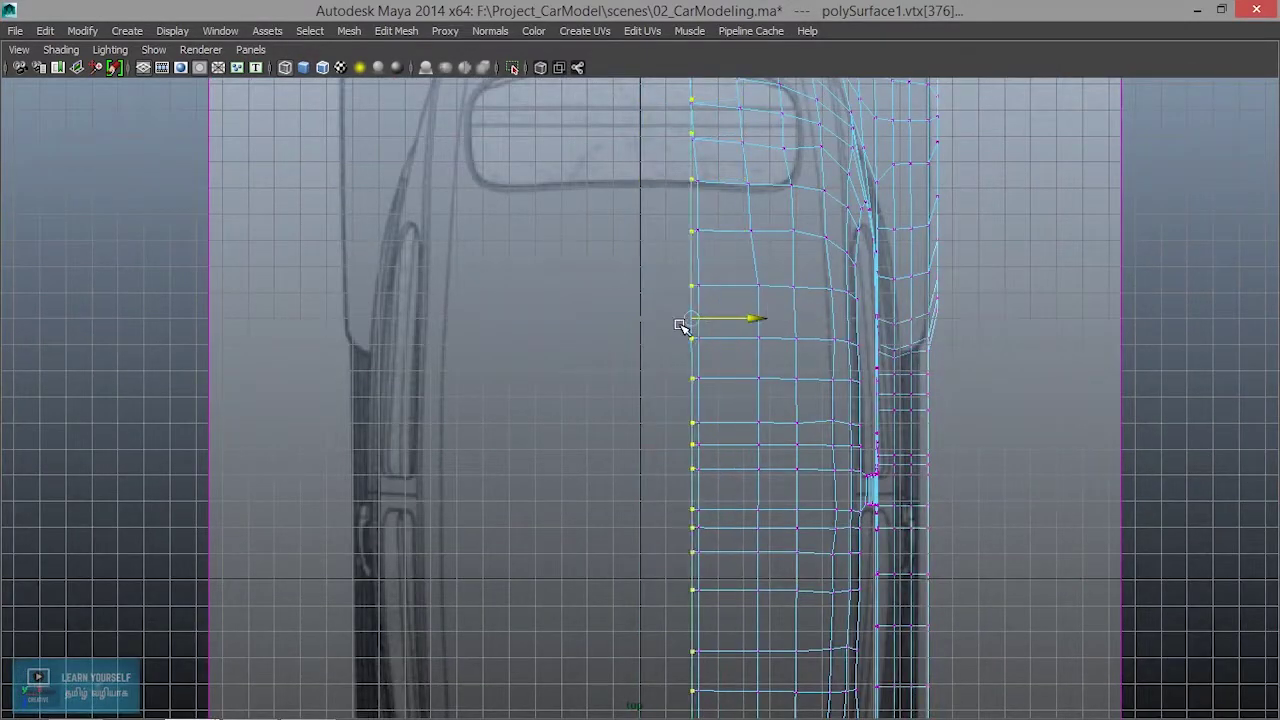
Inspect the body's centre edge from roof to hood in the top view and in perspective.
{"action": "scroll", "coordinate": [683, 410], "scroll_direction": "down", "scroll_amount": 6}
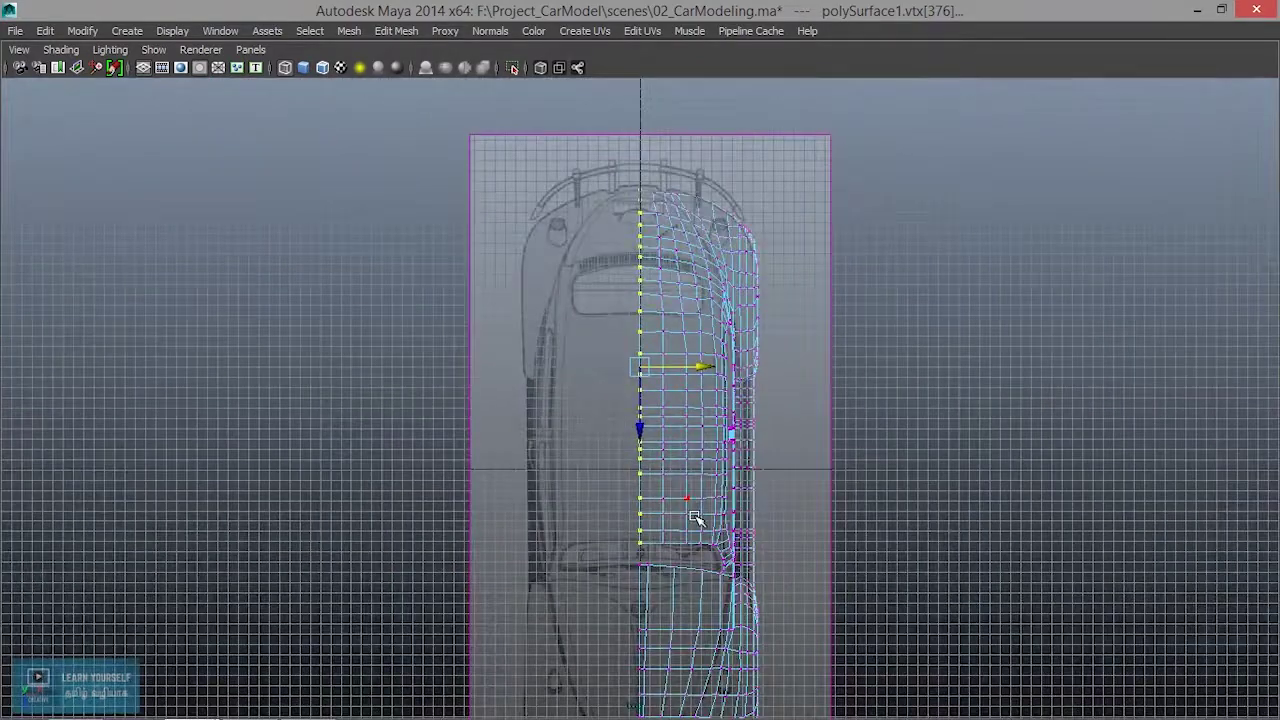
{"action": "middle_click_drag", "start_coordinate": [680, 440], "coordinate": [698, 279], "text": "alt"}
{"action": "scroll", "coordinate": [680, 406], "scroll_direction": "up", "scroll_amount": 5}
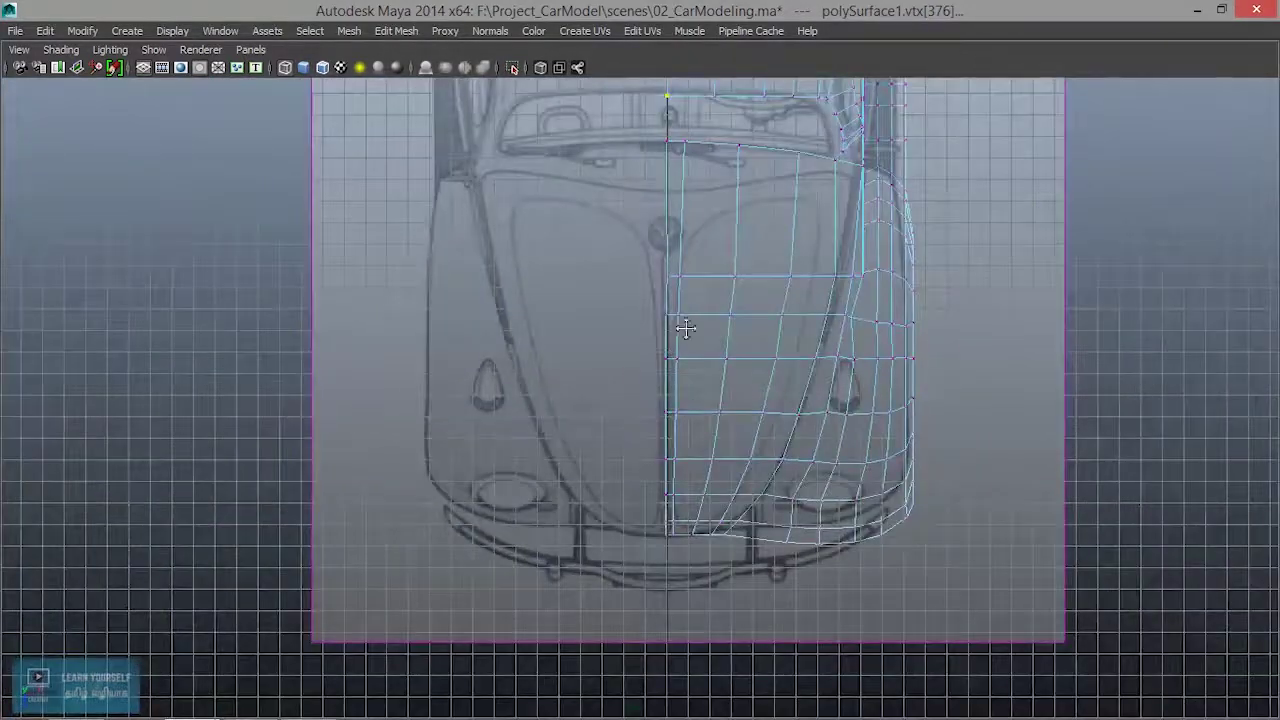
{"action": "key", "text": "space"}
{"action": "key", "text": "space"}
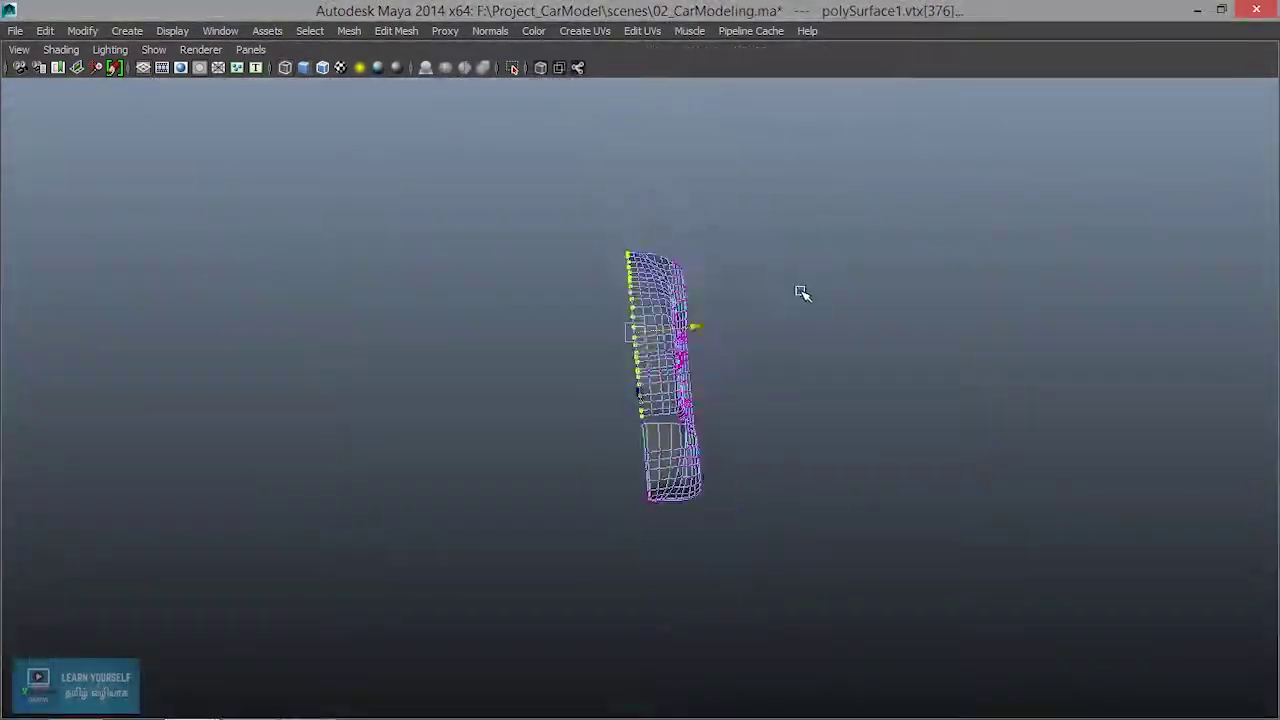
{"action": "left_click_drag", "start_coordinate": [1083, 441], "coordinate": [733, 433], "text": "alt"}
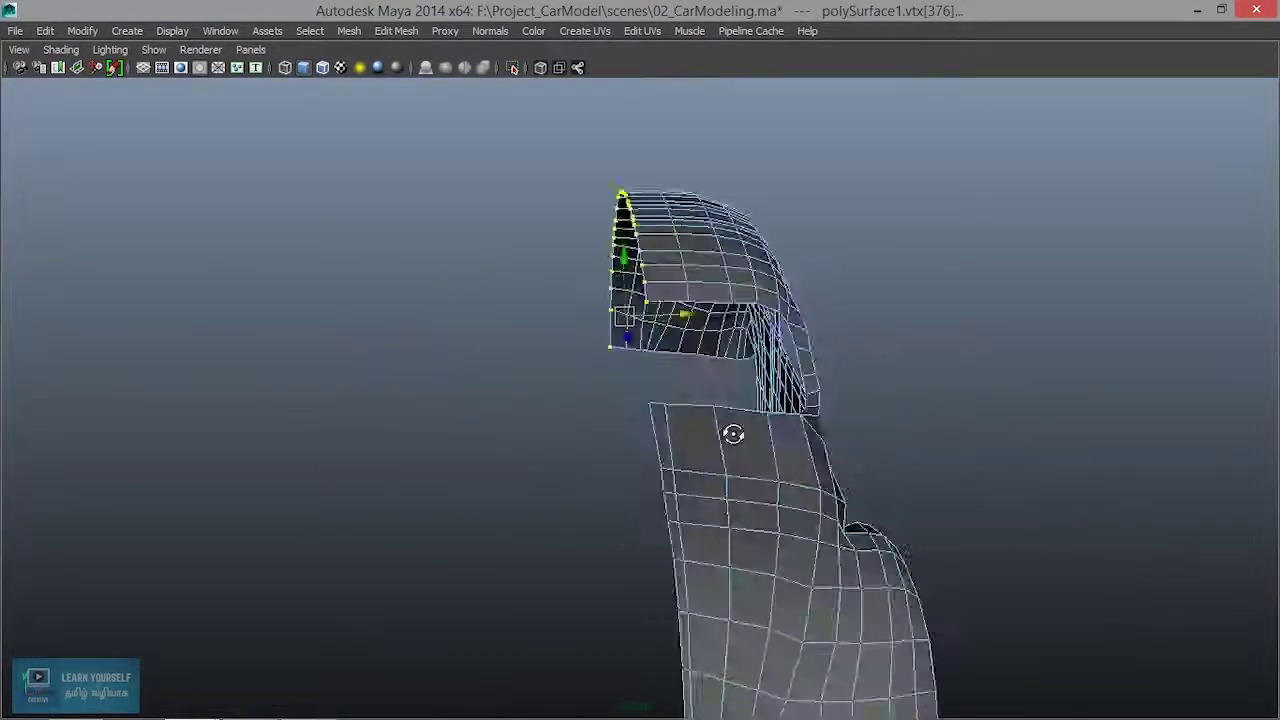